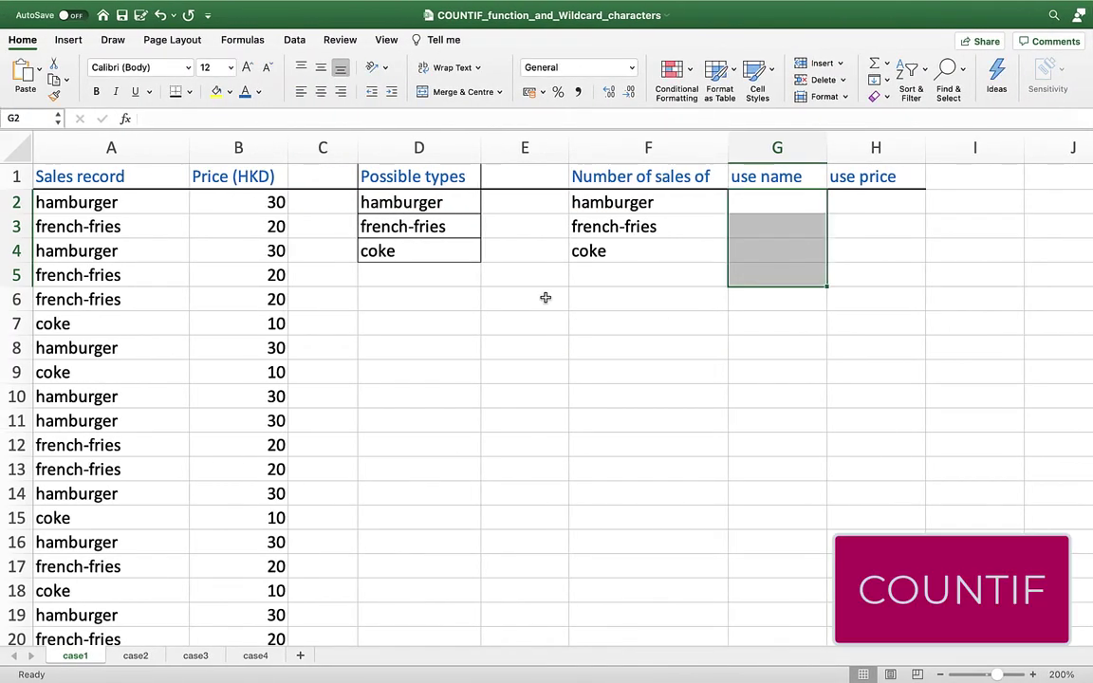
Deselect the empty count cells on the case1 sheet.
{"action": "left_click", "coordinate": [546, 298]}
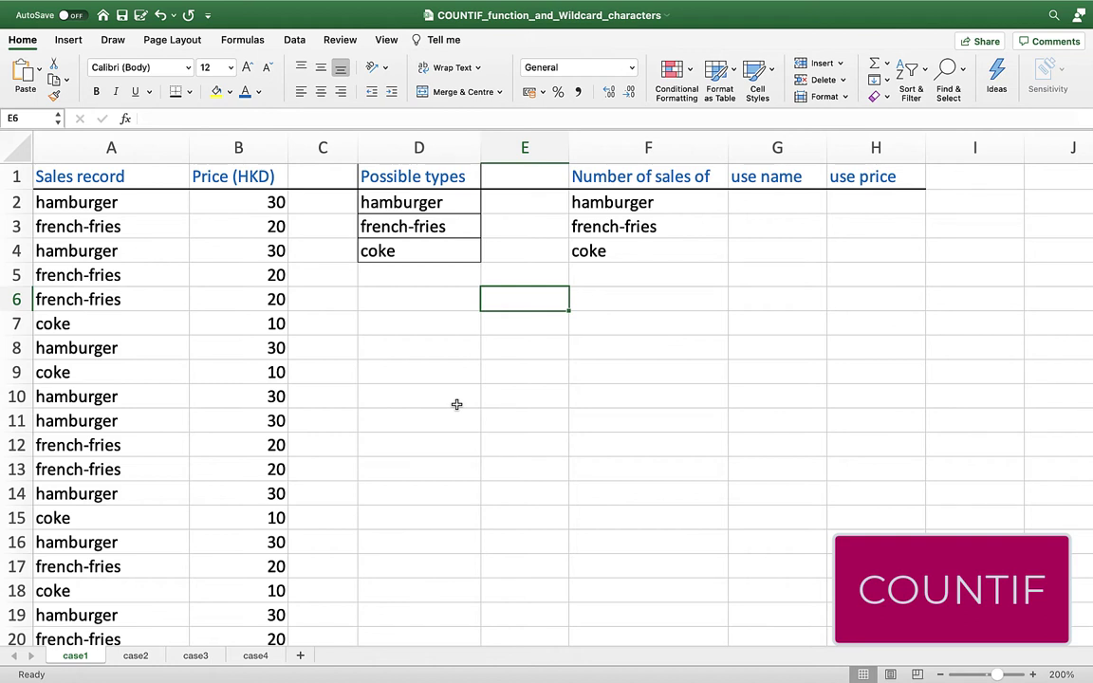
{"action": "left_click", "coordinate": [399, 202]}
{"action": "left_click", "coordinate": [256, 201]}
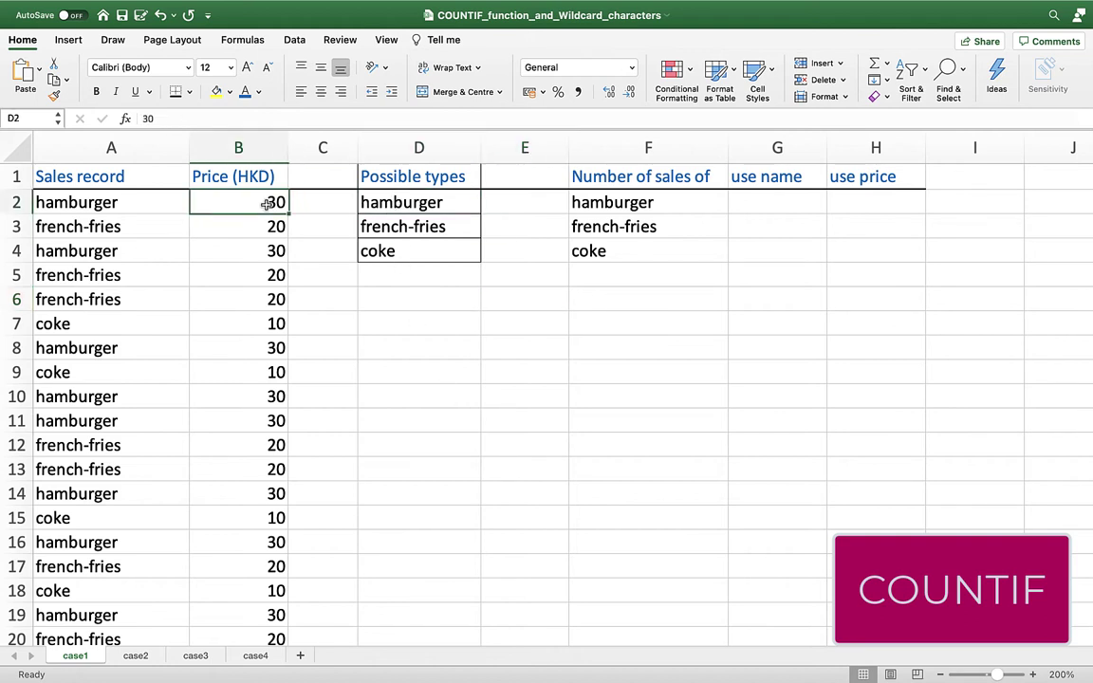
{"action": "left_click", "coordinate": [408, 231]}
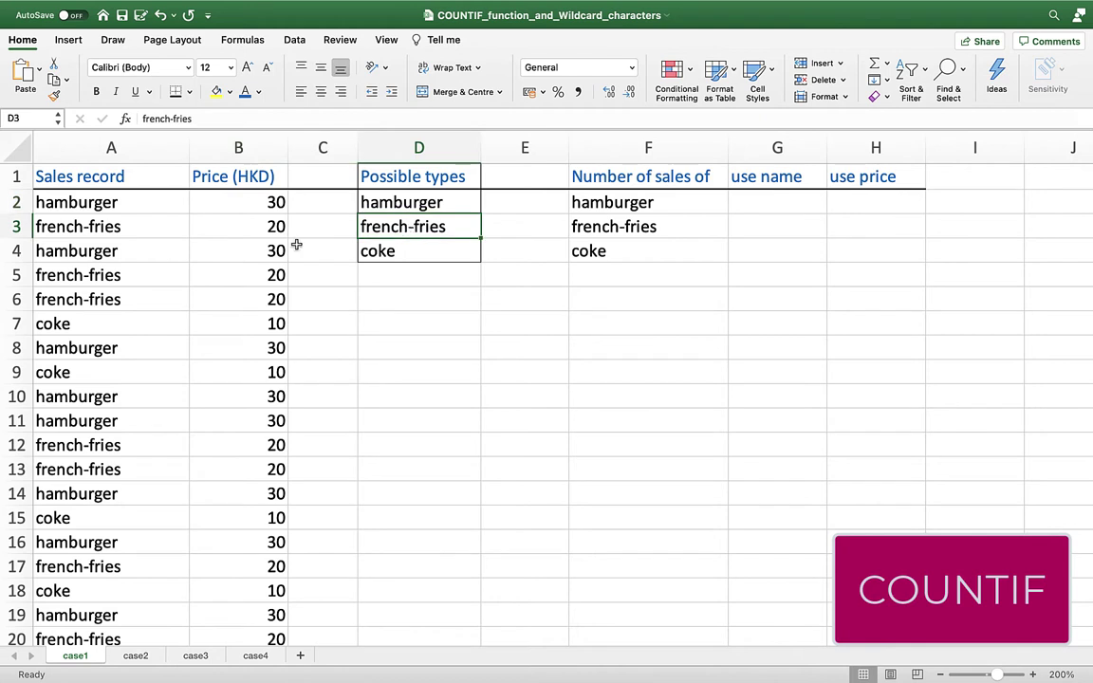
{"action": "left_click", "coordinate": [276, 225]}
{"action": "left_click", "coordinate": [388, 252]}
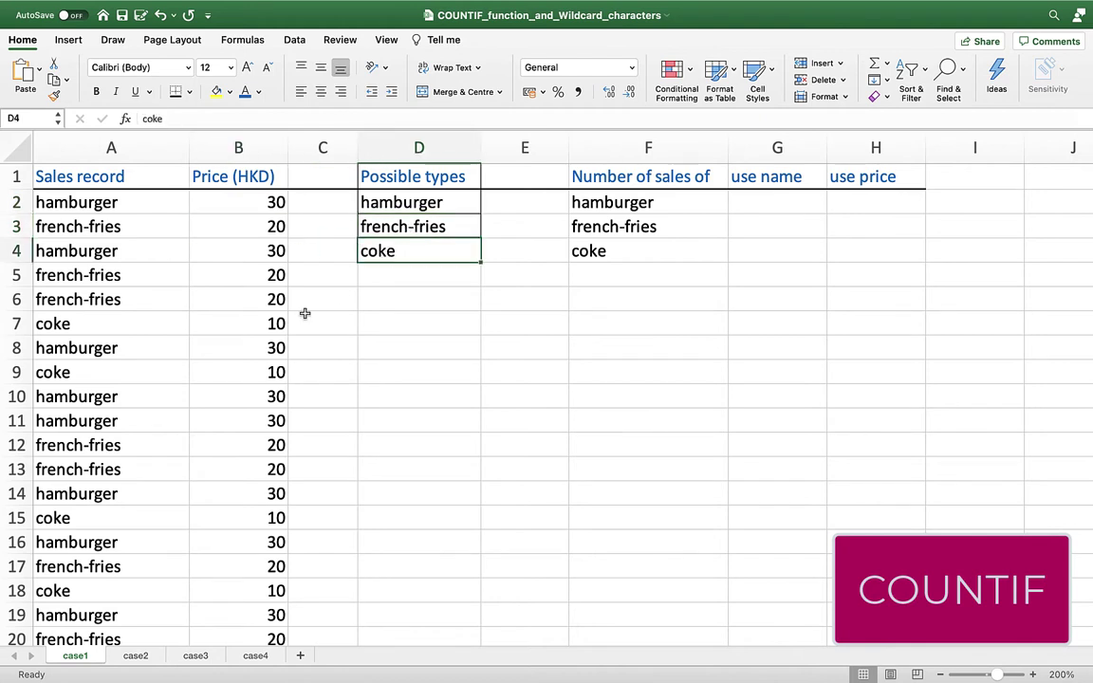
{"action": "left_click", "coordinate": [275, 324]}
{"action": "left_click_drag", "start_coordinate": [102, 203], "coordinate": [288, 606]}
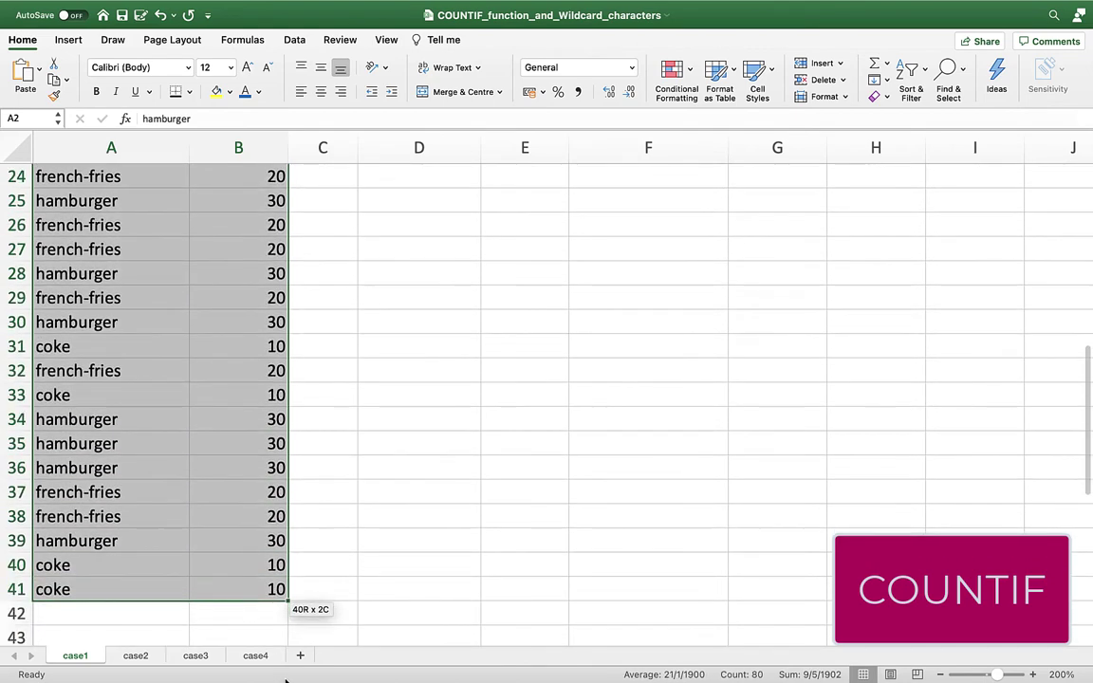
{"action": "scroll", "coordinate": [453, 455], "scroll_direction": "up", "scroll_amount": 10}
{"action": "left_click", "coordinate": [552, 373]}
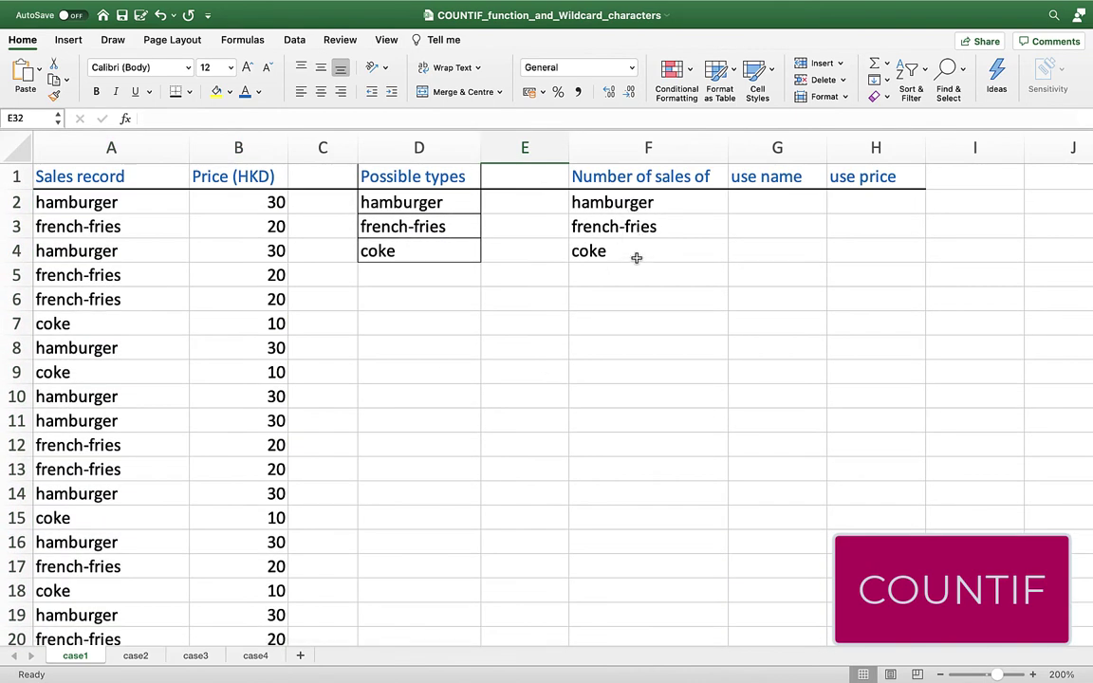
{"action": "left_click", "coordinate": [773, 202]}
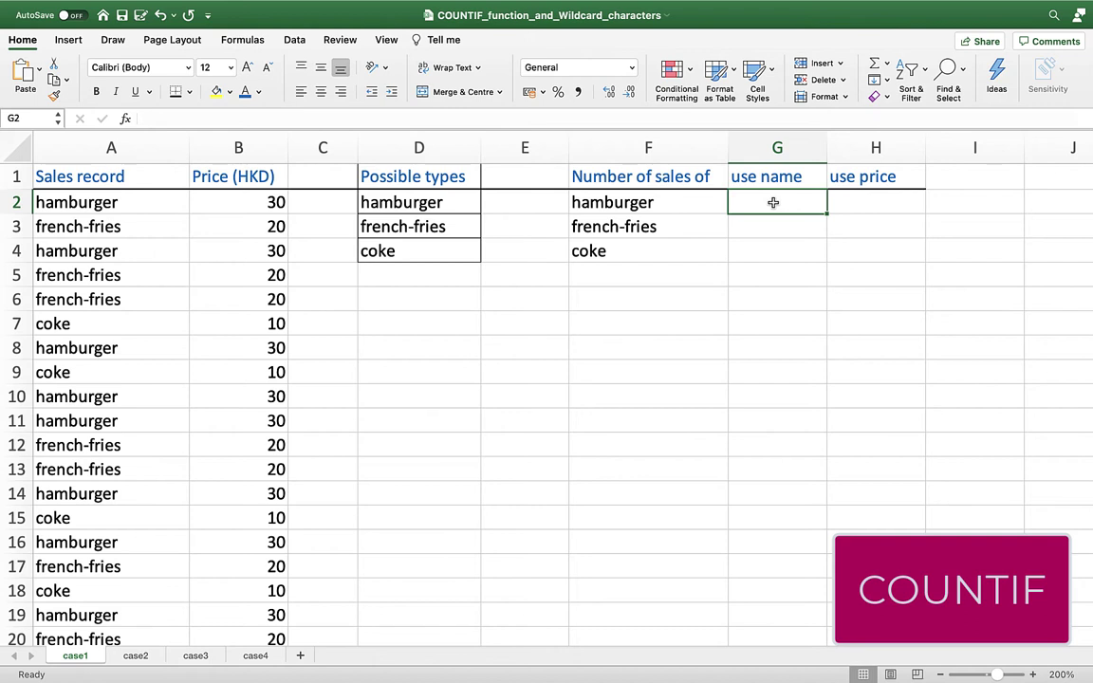
Enter =COUNTIF(A2:A41, "hamburger") in G2, counting 16 hamburger sales.
{"action": "type", "text": "="}
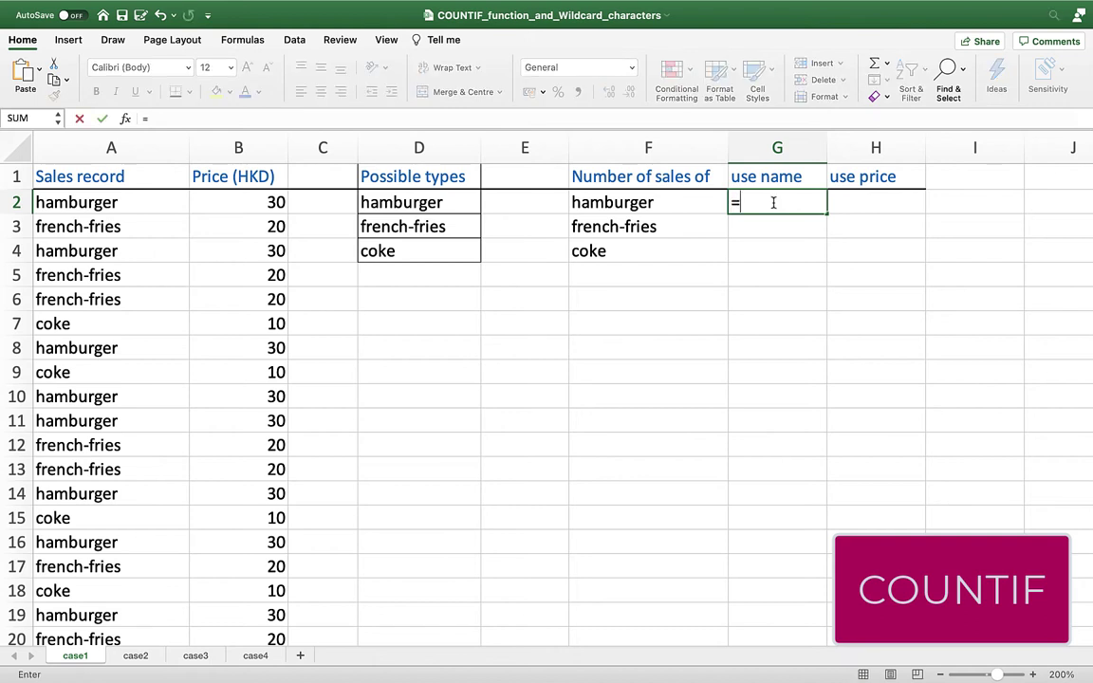
{"action": "type", "text": "COUNTIF("}
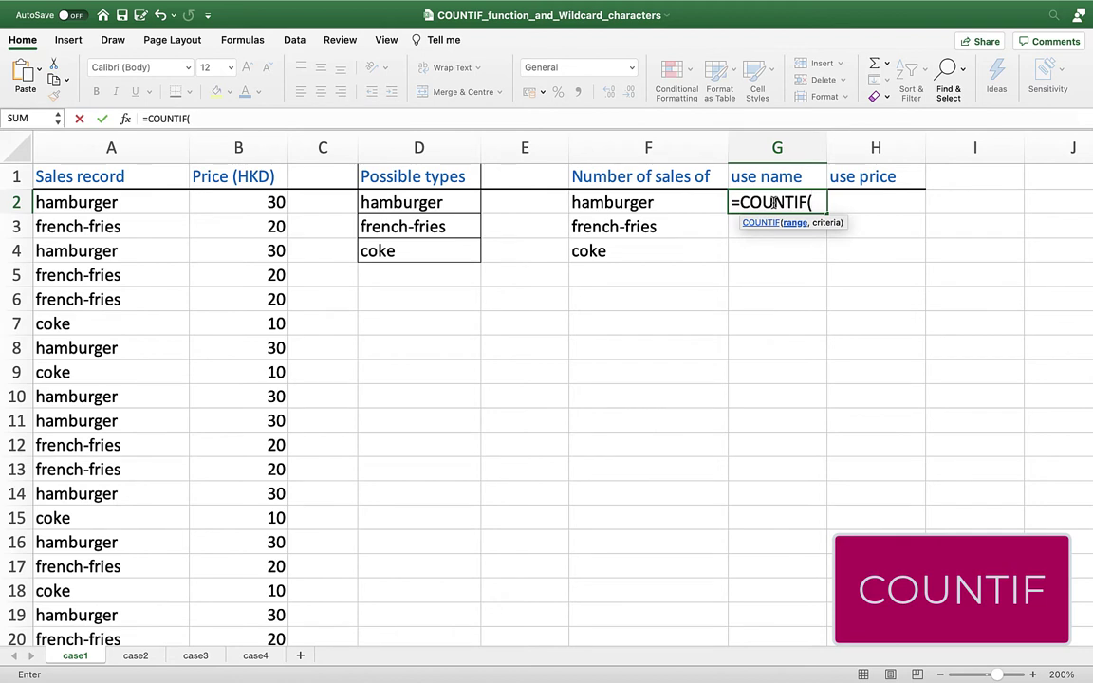
{"action": "left_click_drag", "start_coordinate": [814, 202], "coordinate": [745, 205]}
{"action": "key", "text": "BackSpace"}
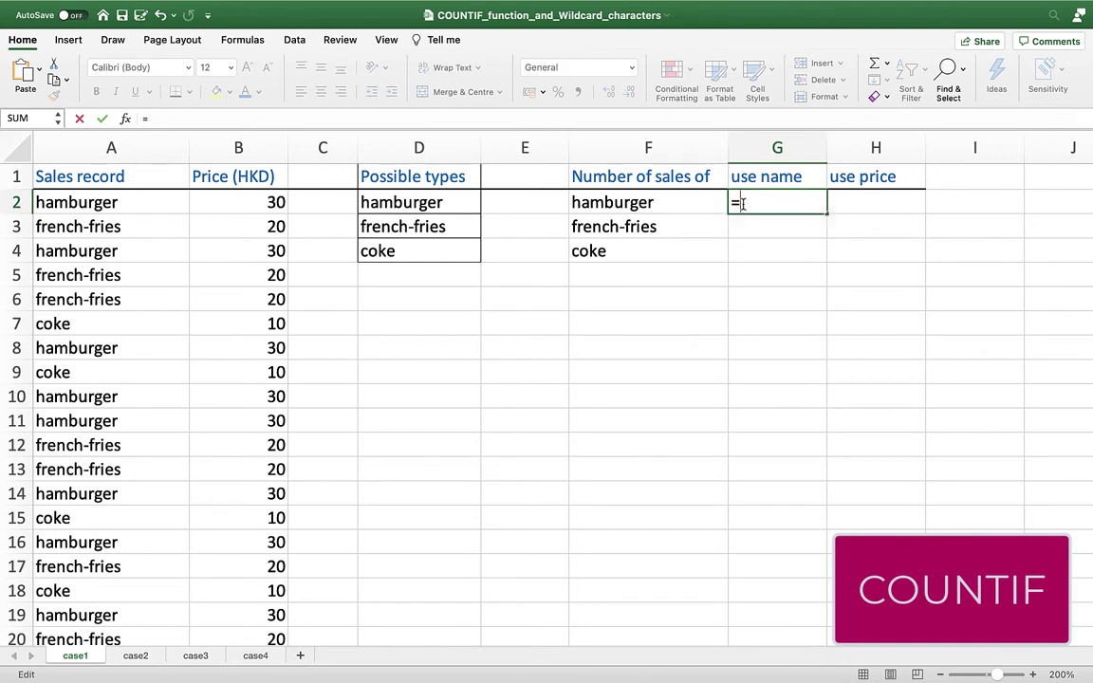
{"action": "type", "text": "countif"}
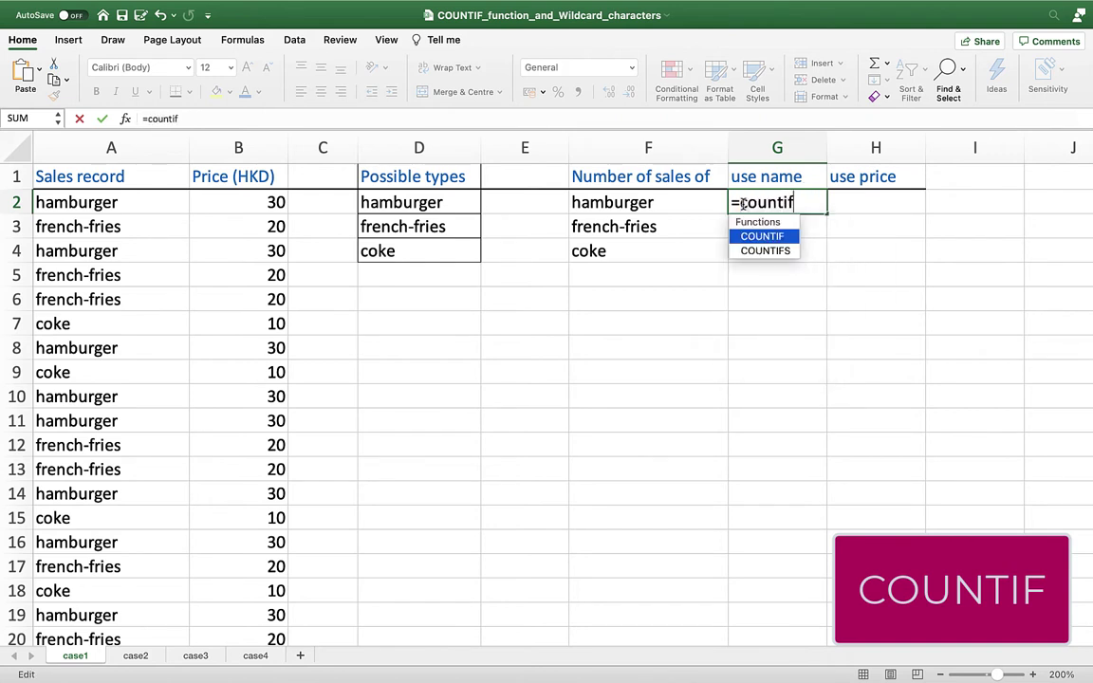
{"action": "type", "text": "("}
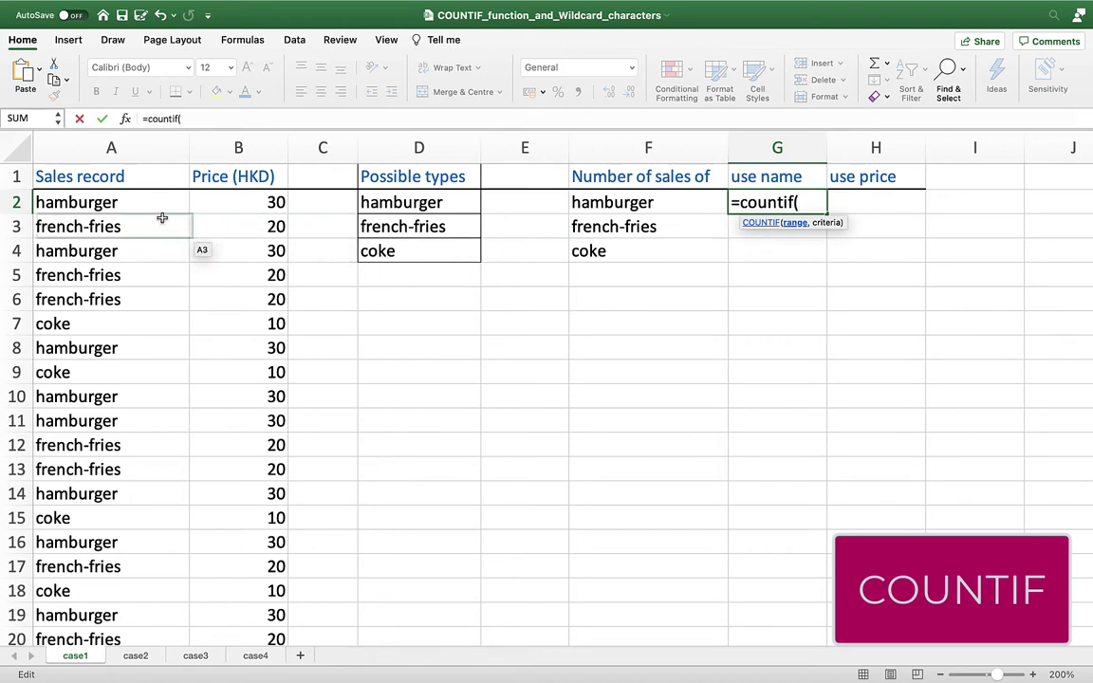
{"action": "left_click_drag", "start_coordinate": [146, 211], "coordinate": [102, 590]}
{"action": "scroll", "coordinate": [434, 474], "scroll_direction": "up", "scroll_amount": 10}
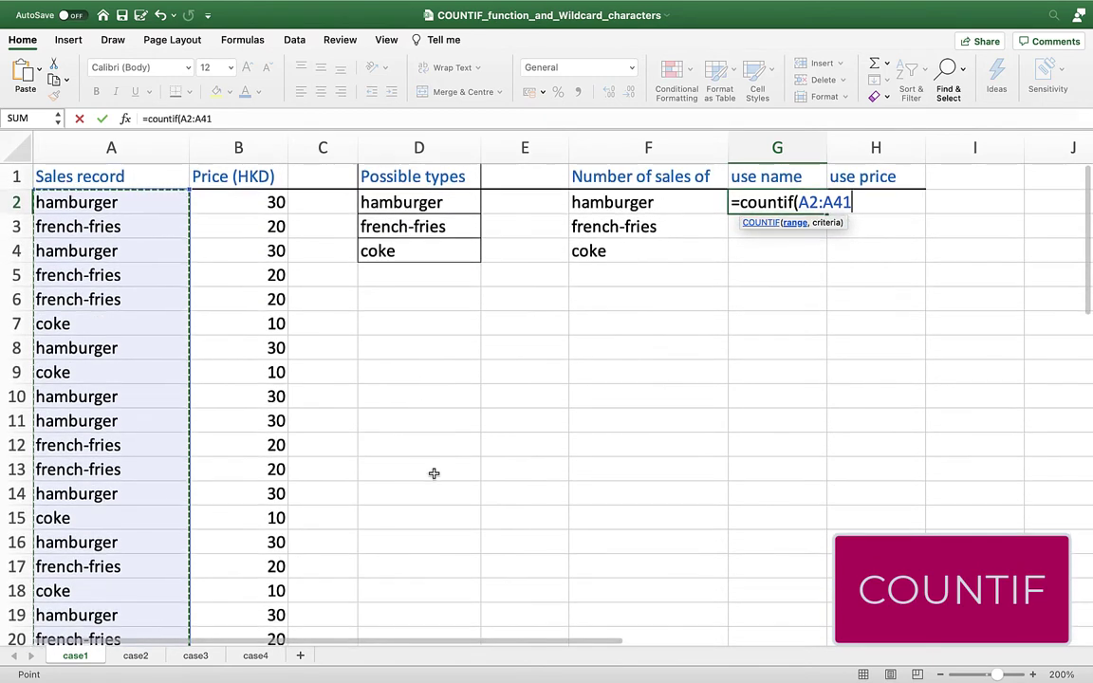
{"action": "type", "text": ","}
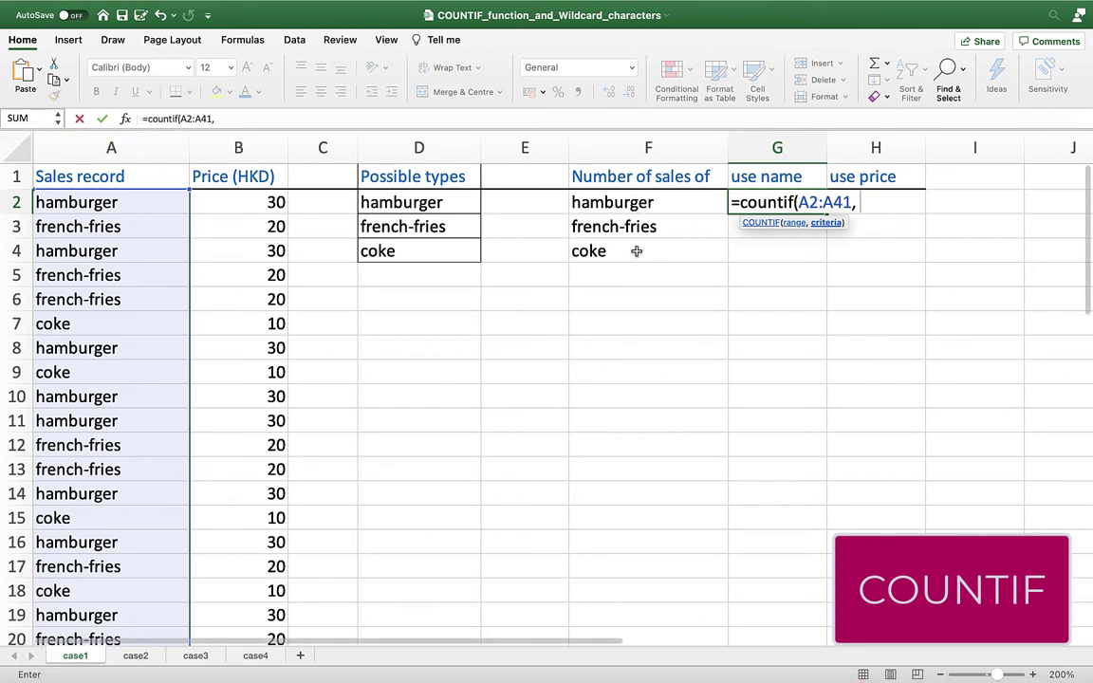
{"action": "key", "text": "F2"}
{"action": "type", "text": "h"}
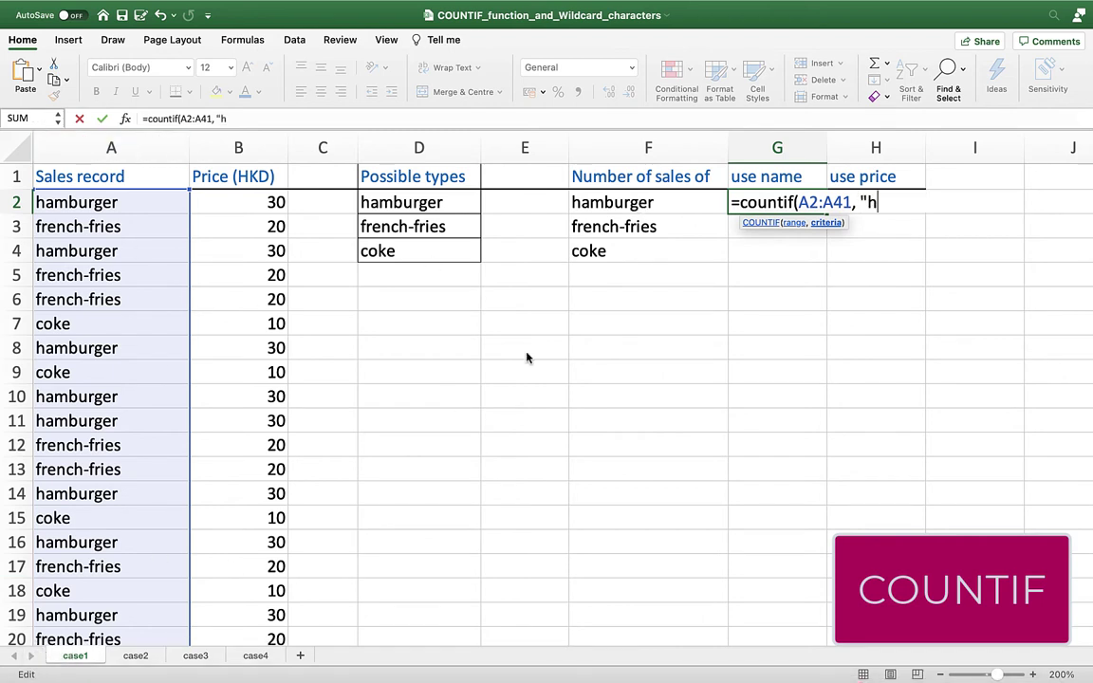
{"action": "type", "text": "amburger\")"}
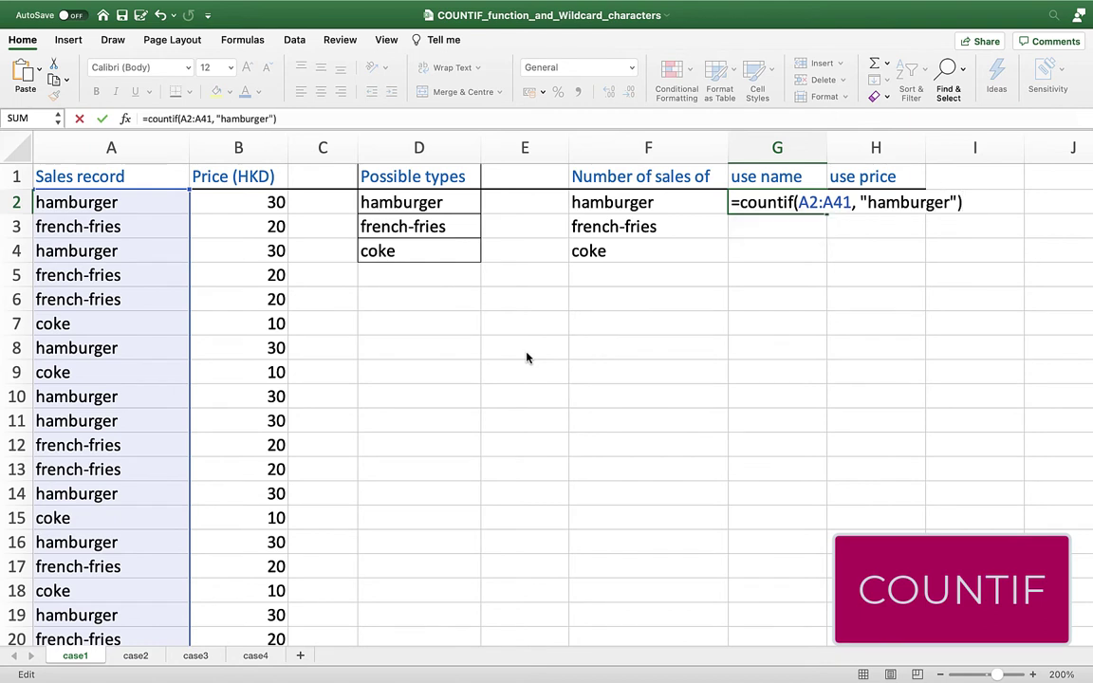
{"action": "key", "text": "Return"}
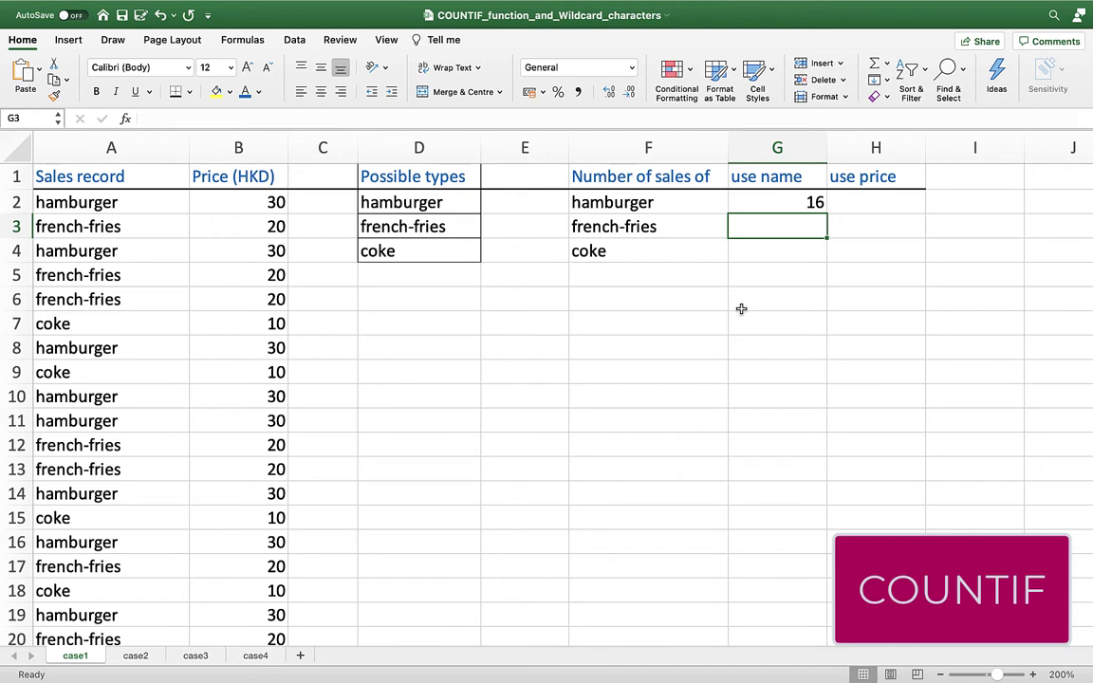
In G3 enter =COUNTIF(A2:A41, F3), counting 14 french-fries sales.
{"action": "type", "text": "=countif("}
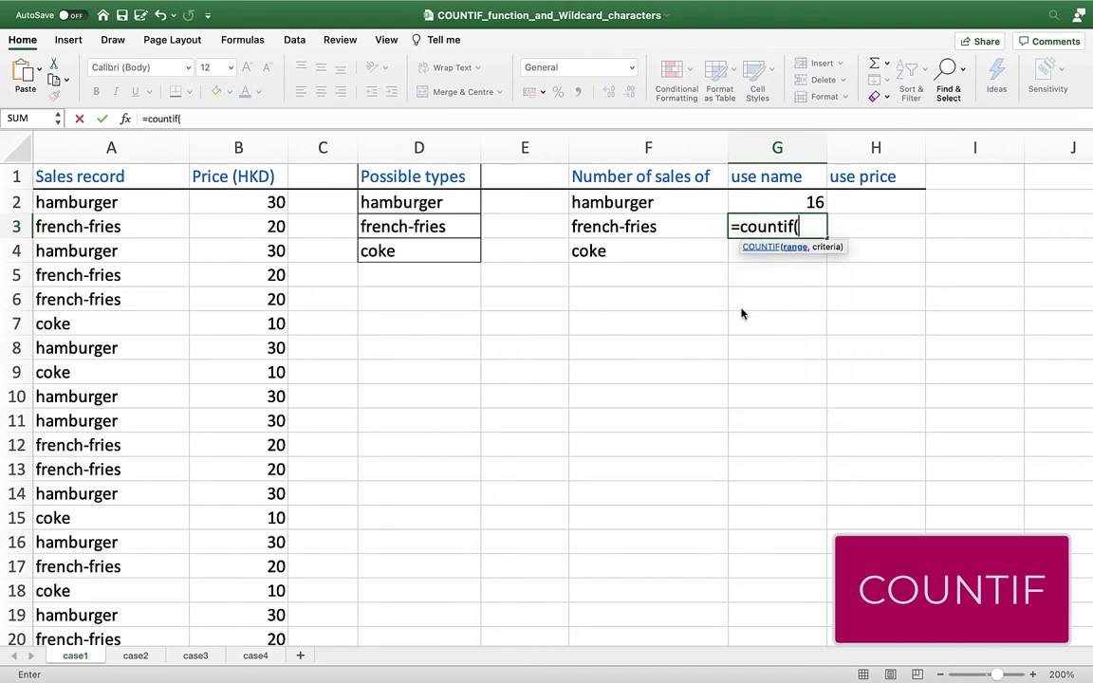
{"action": "type", "text": "A2"}
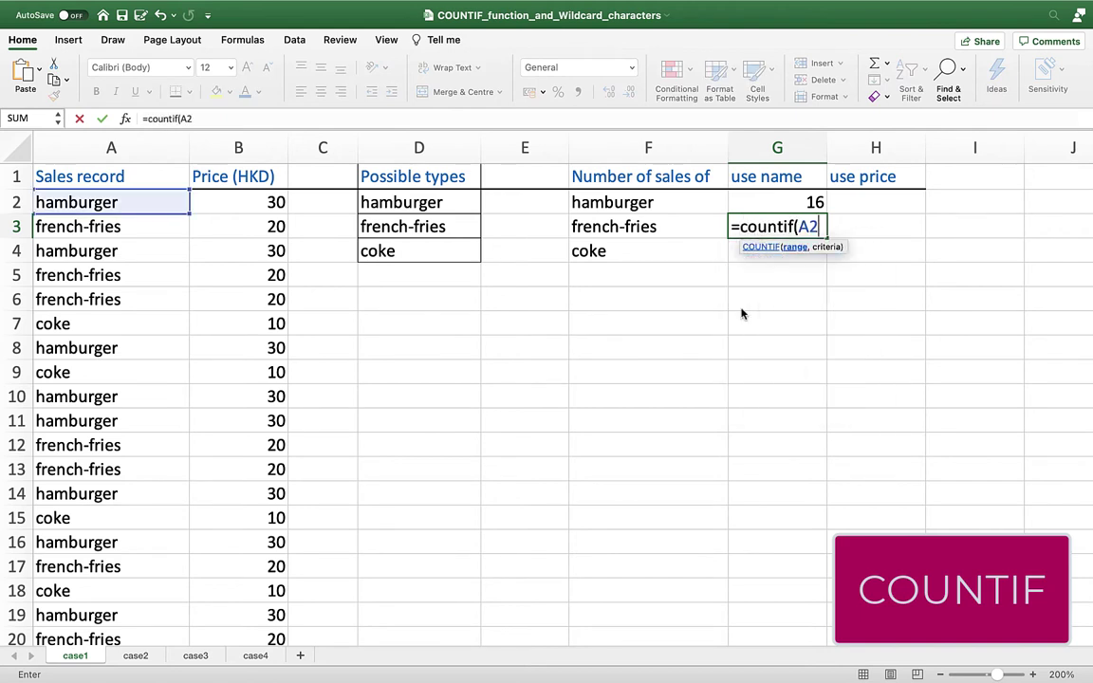
{"action": "type", "text": ":A41,"}
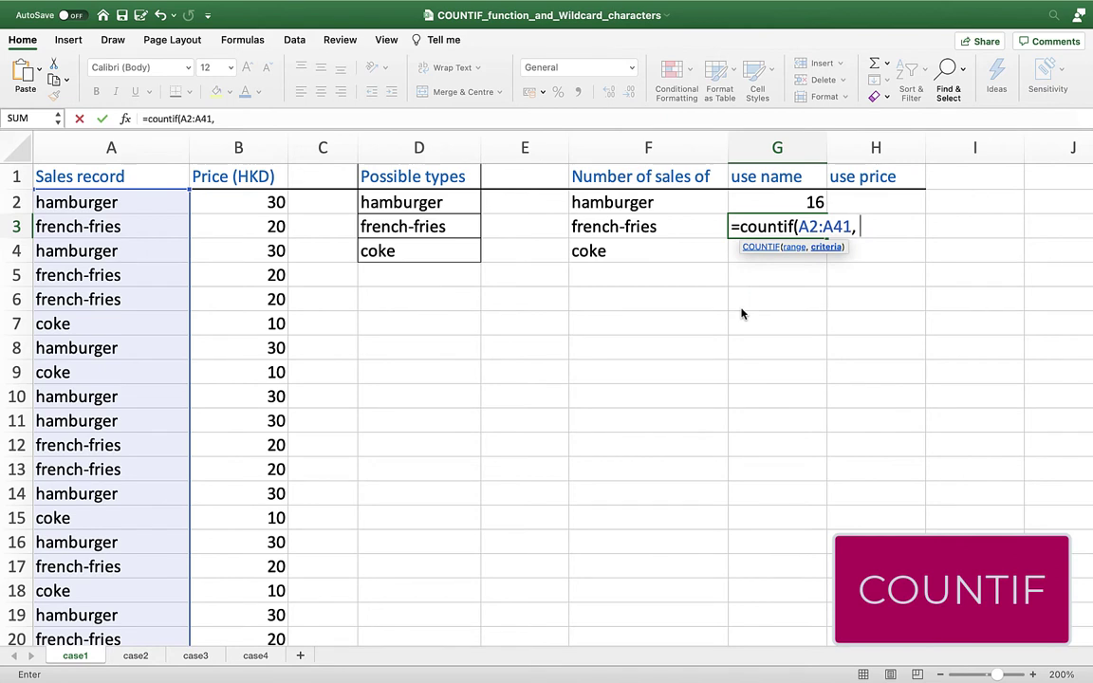
{"action": "left_click", "coordinate": [688, 224]}
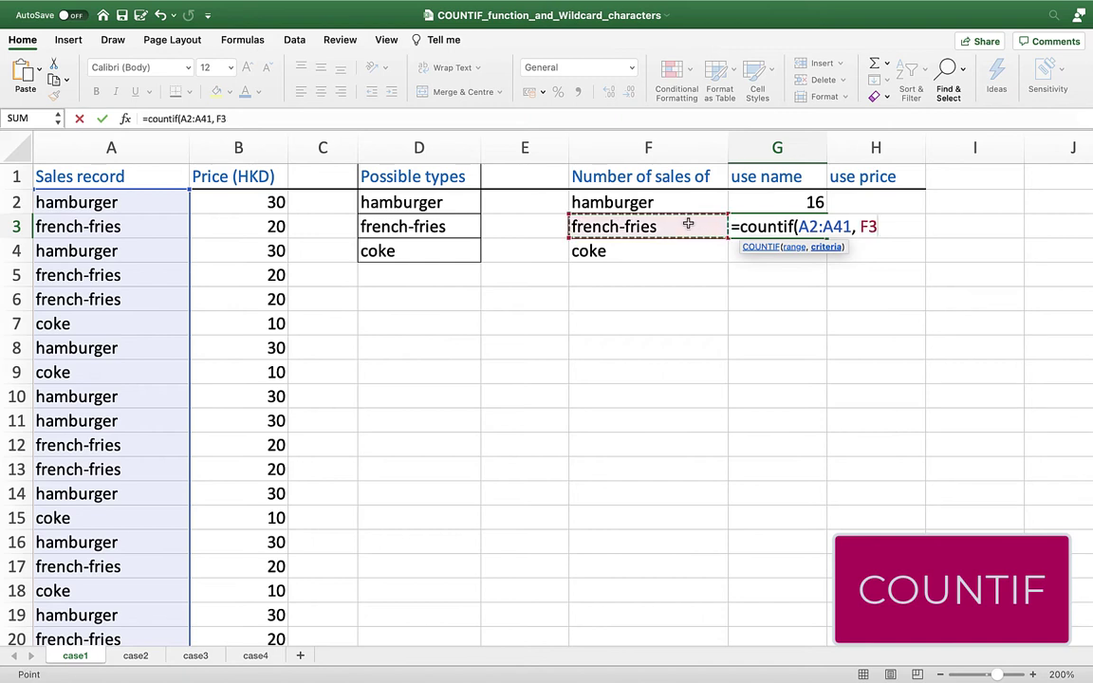
{"action": "type", "text": ")"}
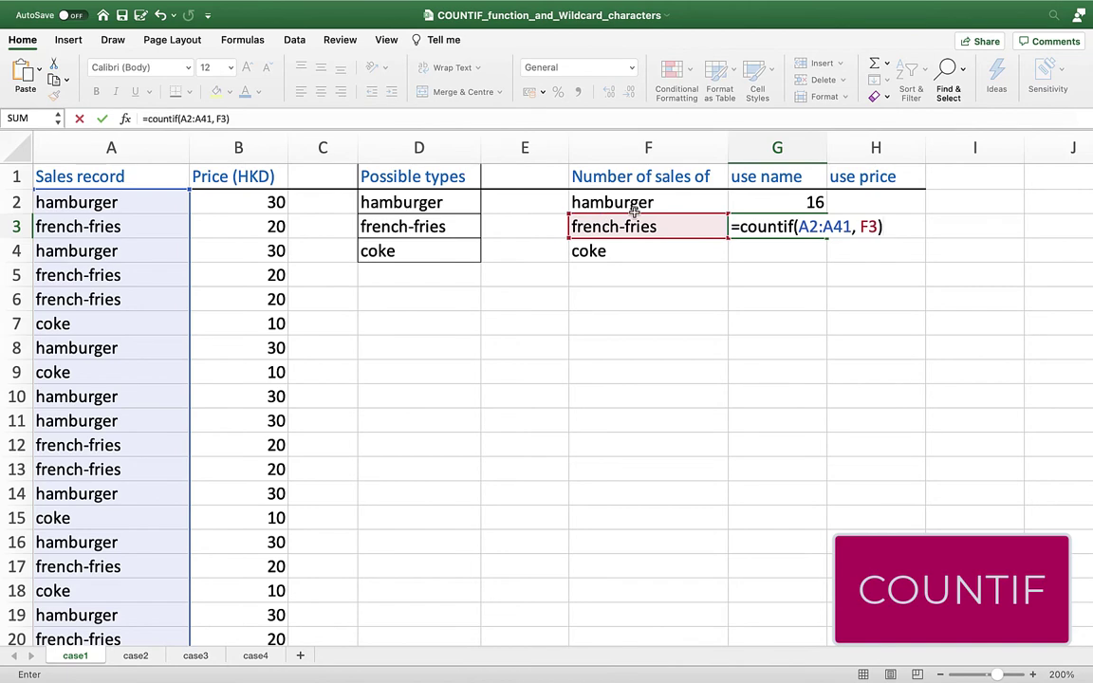
{"action": "key", "text": "Return"}
In G4 enter =COUNTIF(A2:A41, "coke"), counting 10 coke sales.
{"action": "type", "text": "="}
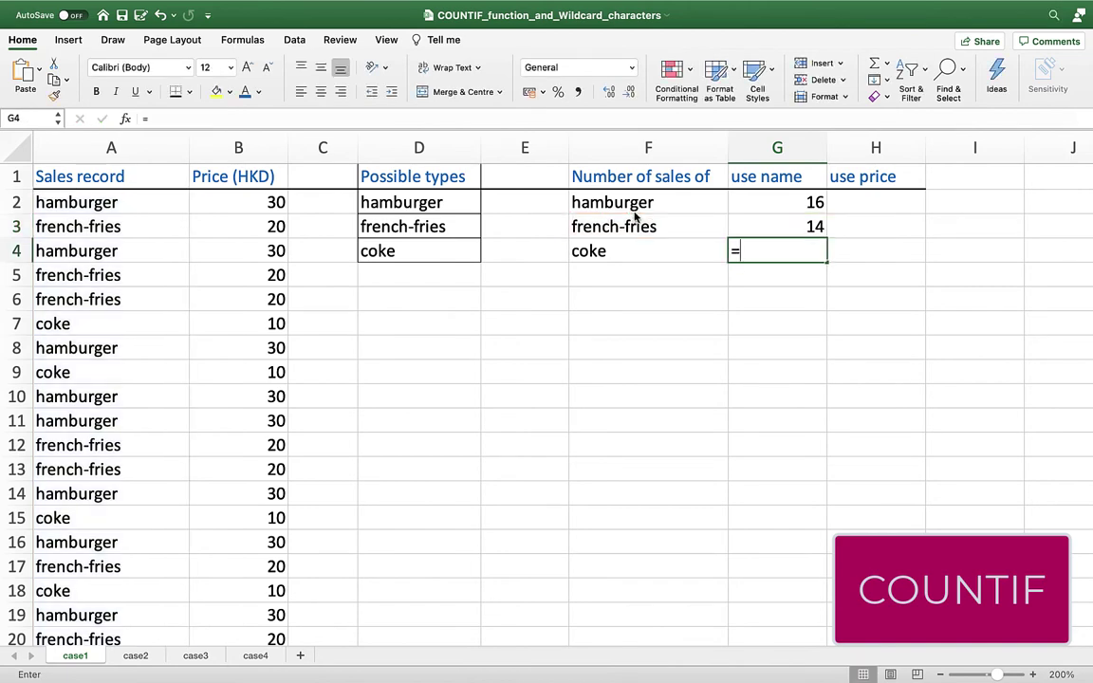
{"action": "type", "text": "countif("}
{"action": "left_click_drag", "start_coordinate": [111, 202], "coordinate": [98, 598]}
{"action": "type", "text": ","}
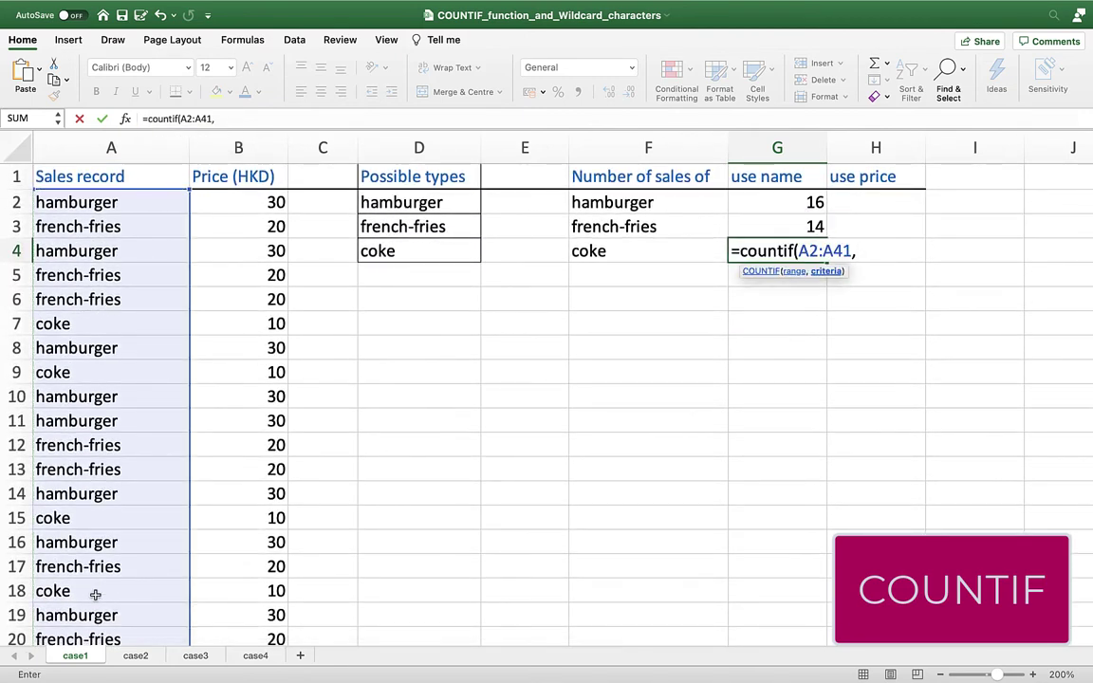
{"action": "type", "text": " \"coke\")"}
{"action": "key", "text": "Return"}
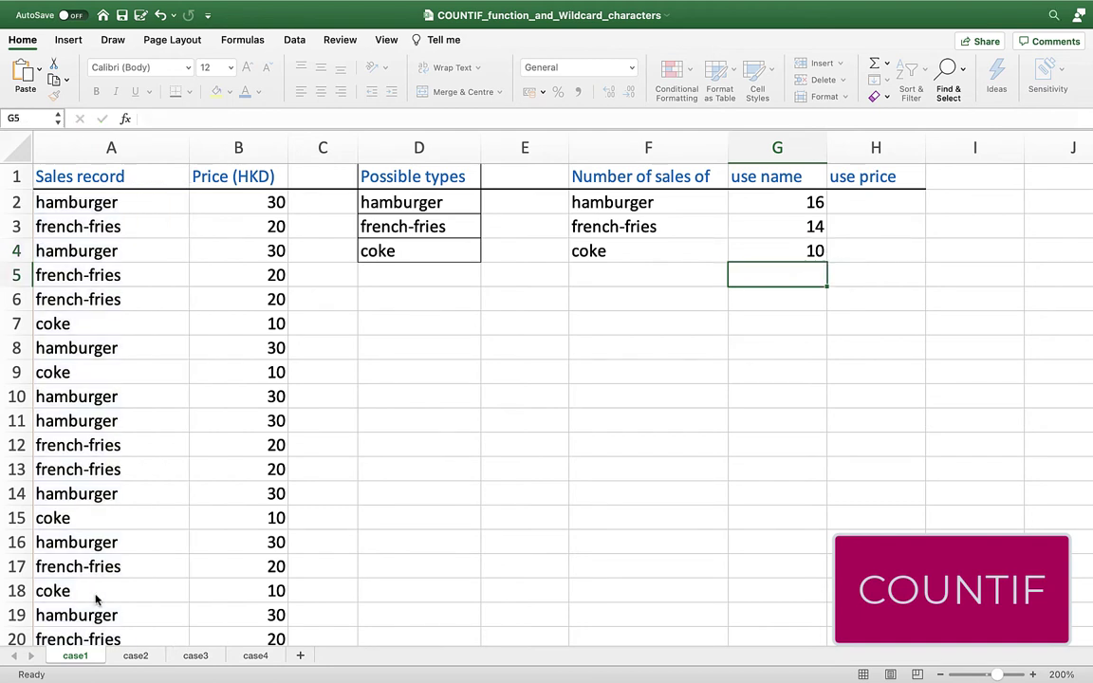
Review the hamburger criterion in G2's formula, leaving it unchanged.
{"action": "double_click", "coordinate": [802, 203]}
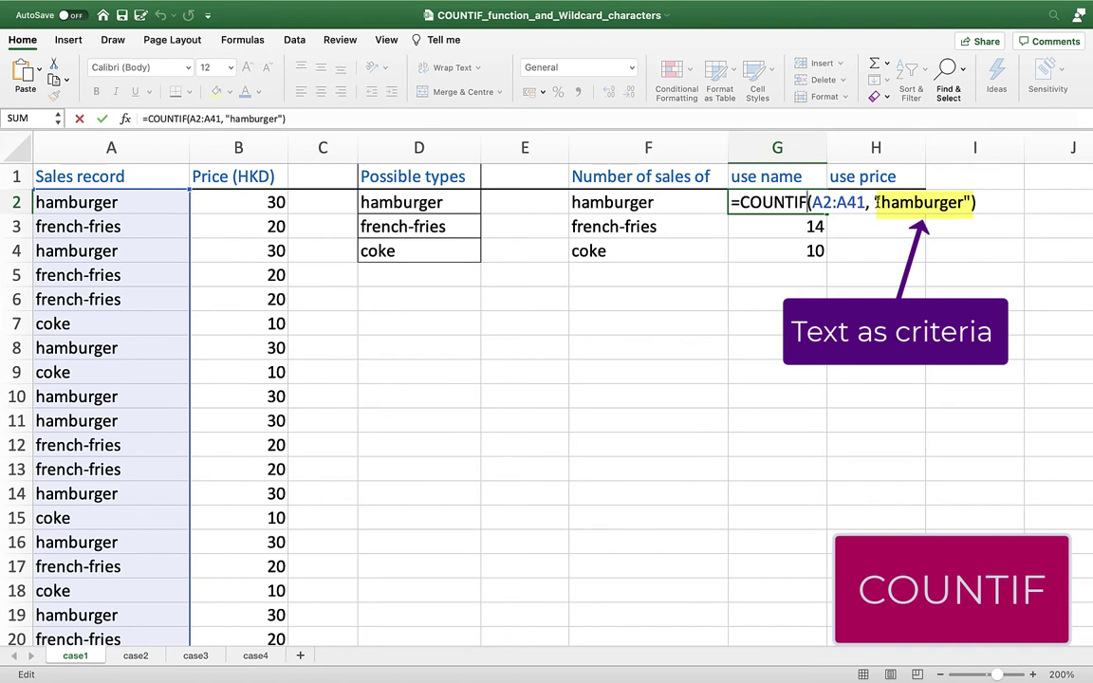
{"action": "left_click_drag", "start_coordinate": [876, 202], "coordinate": [968, 202]}
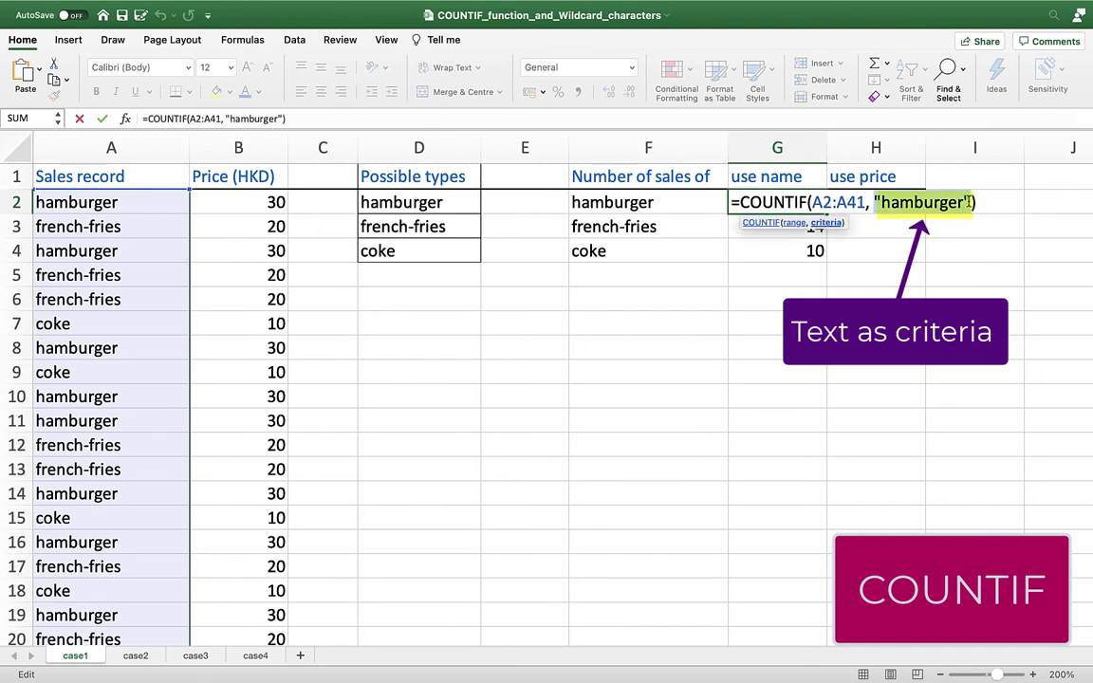
{"action": "key", "text": "Return"}
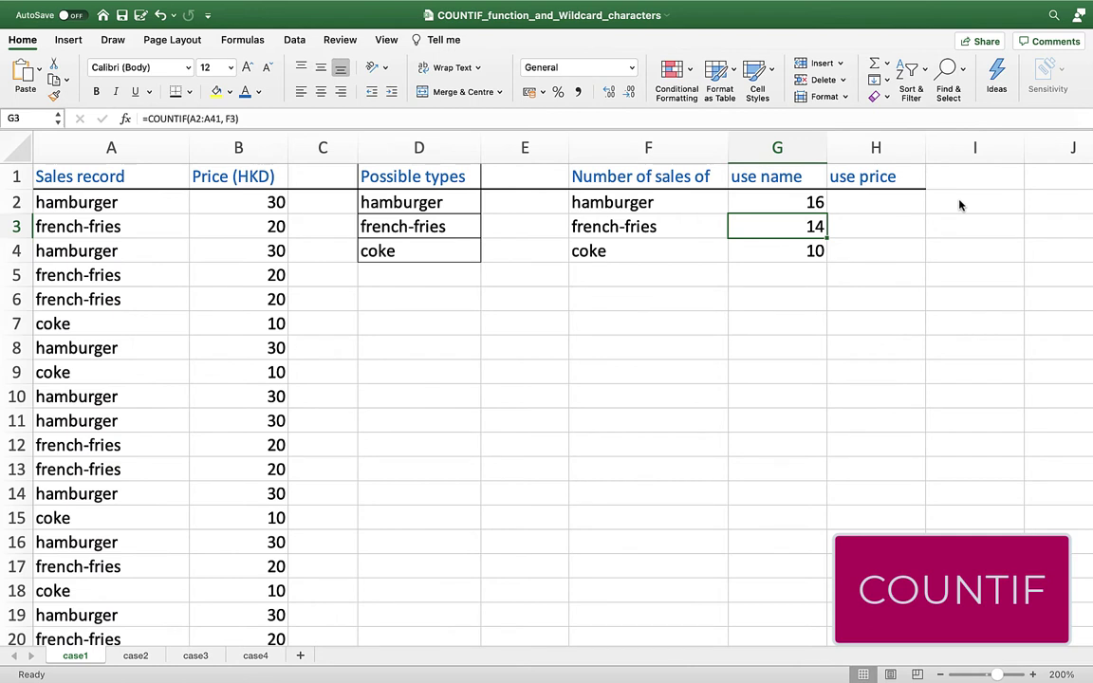
{"action": "left_click", "coordinate": [863, 200]}
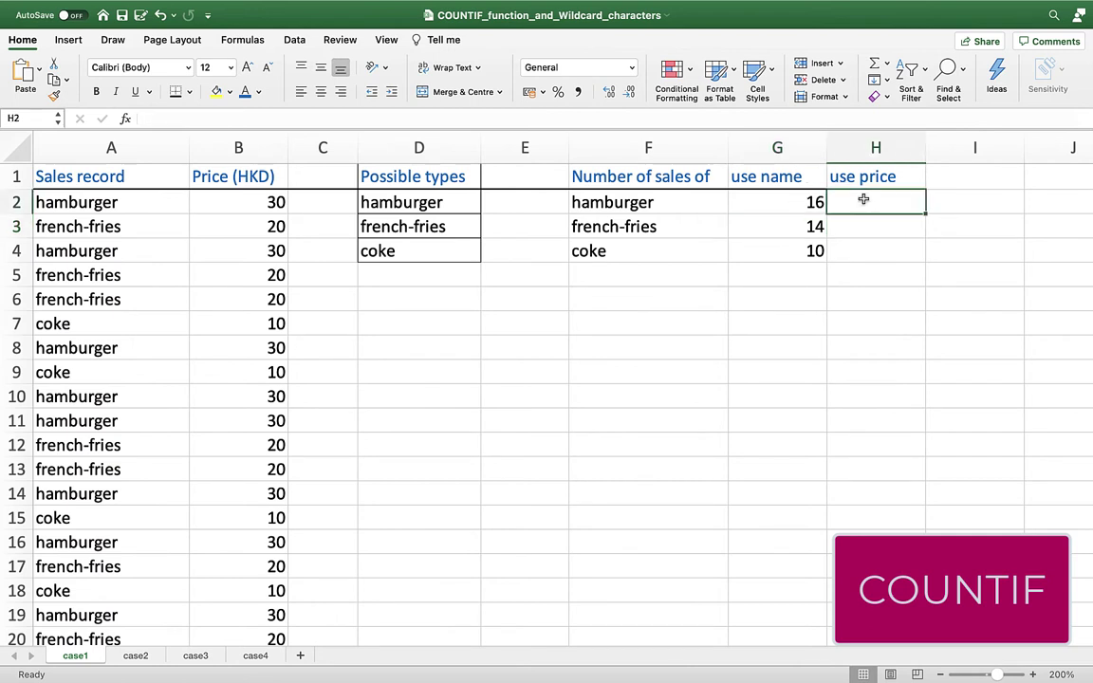
In H2 enter =COUNTIF(B2:B41, 30), counting 16 sales priced 30.
{"action": "left_click", "coordinate": [693, 207]}
{"action": "left_click", "coordinate": [227, 207]}
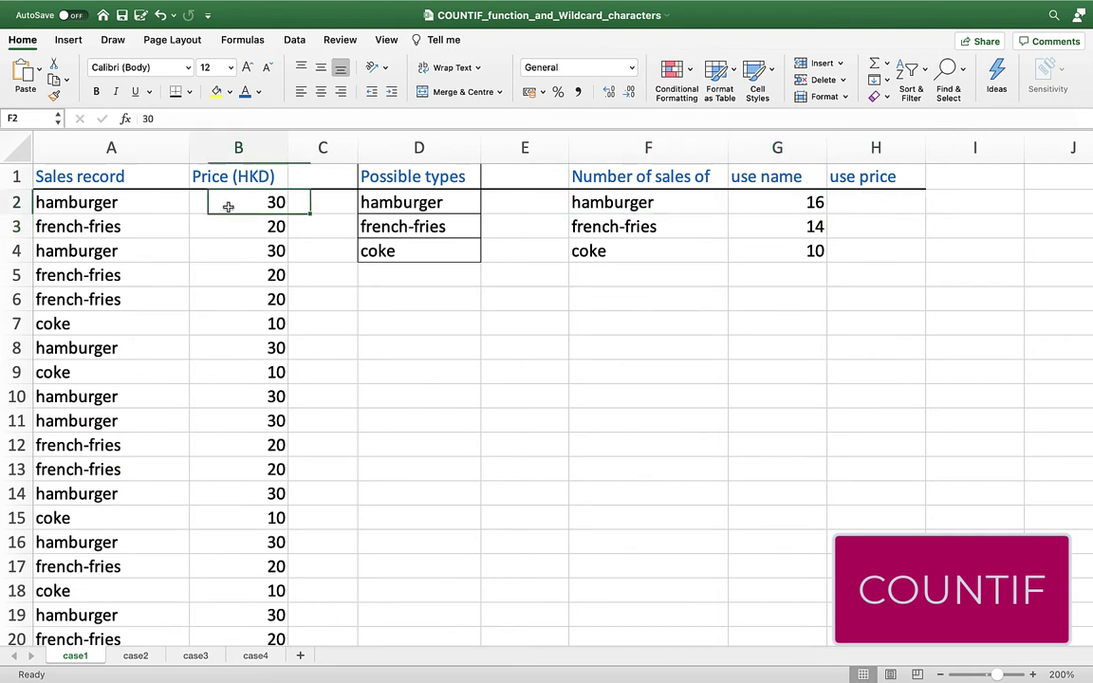
{"action": "left_click", "coordinate": [857, 200]}
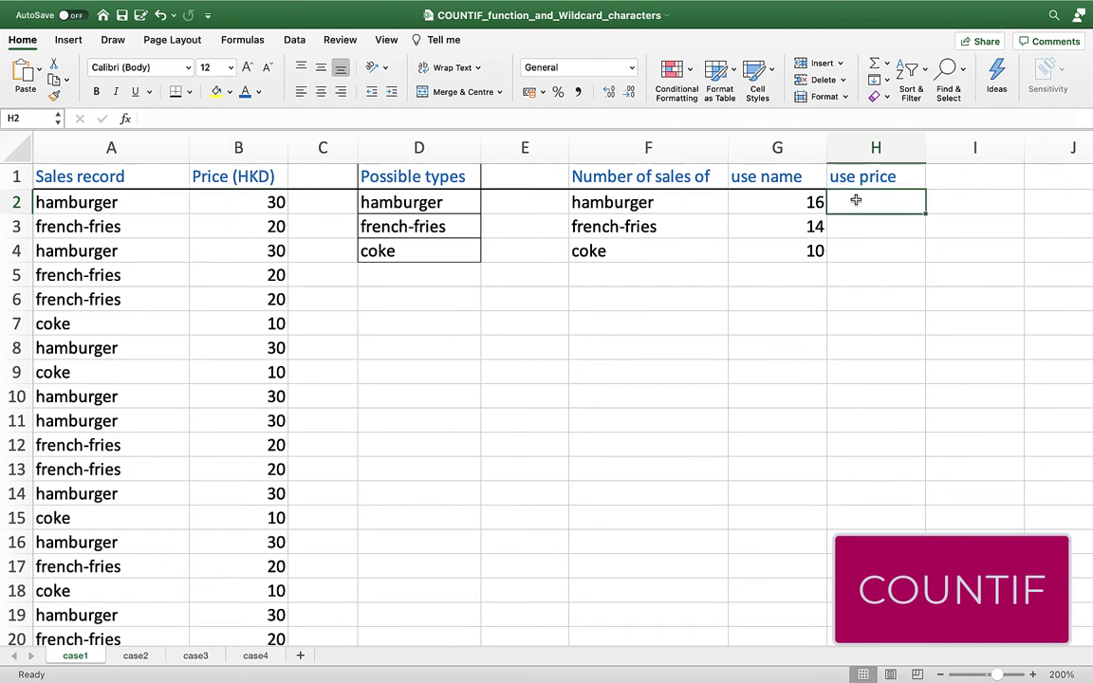
{"action": "type", "text": "=countif("}
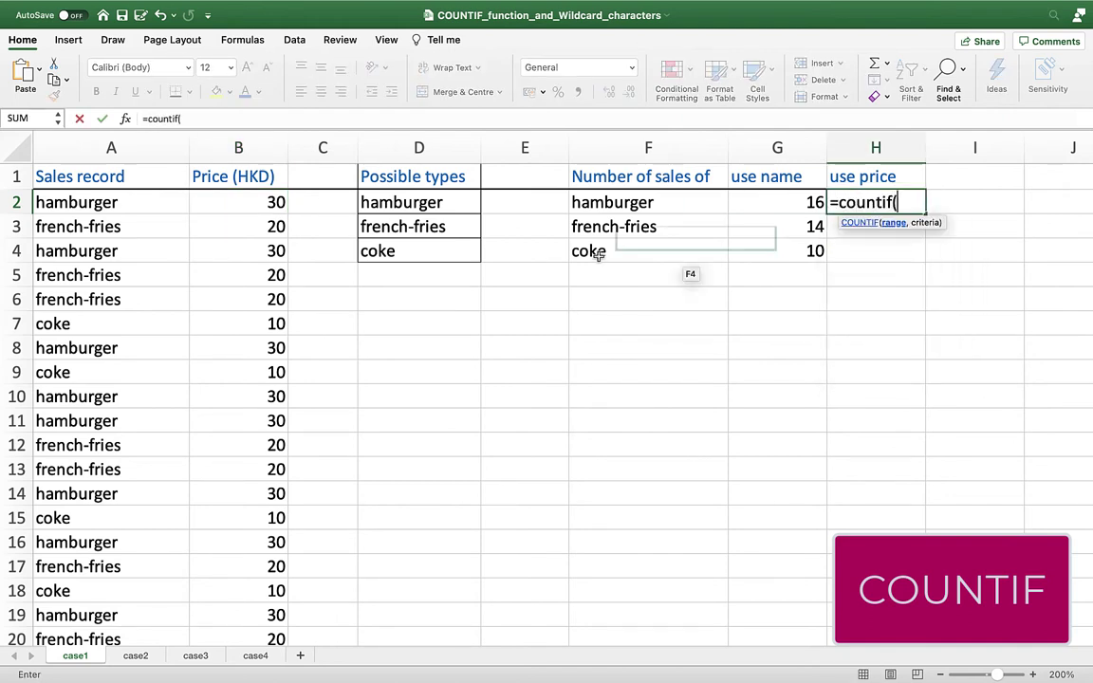
{"action": "left_click_drag", "start_coordinate": [239, 202], "coordinate": [242, 590]}
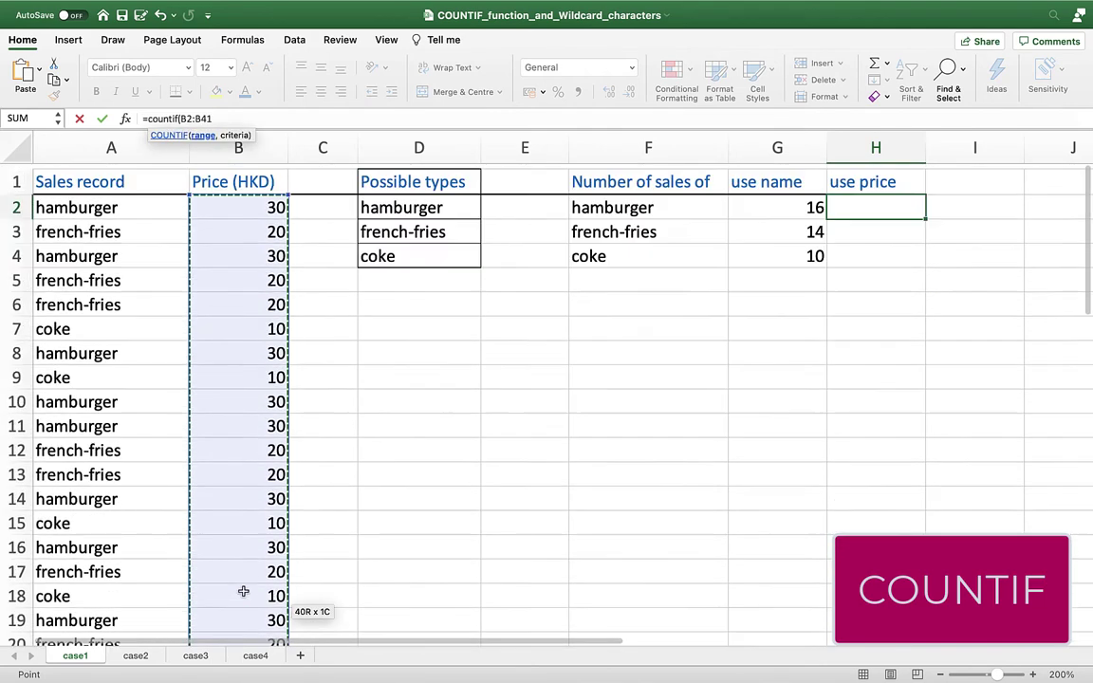
{"action": "type", "text": ","}
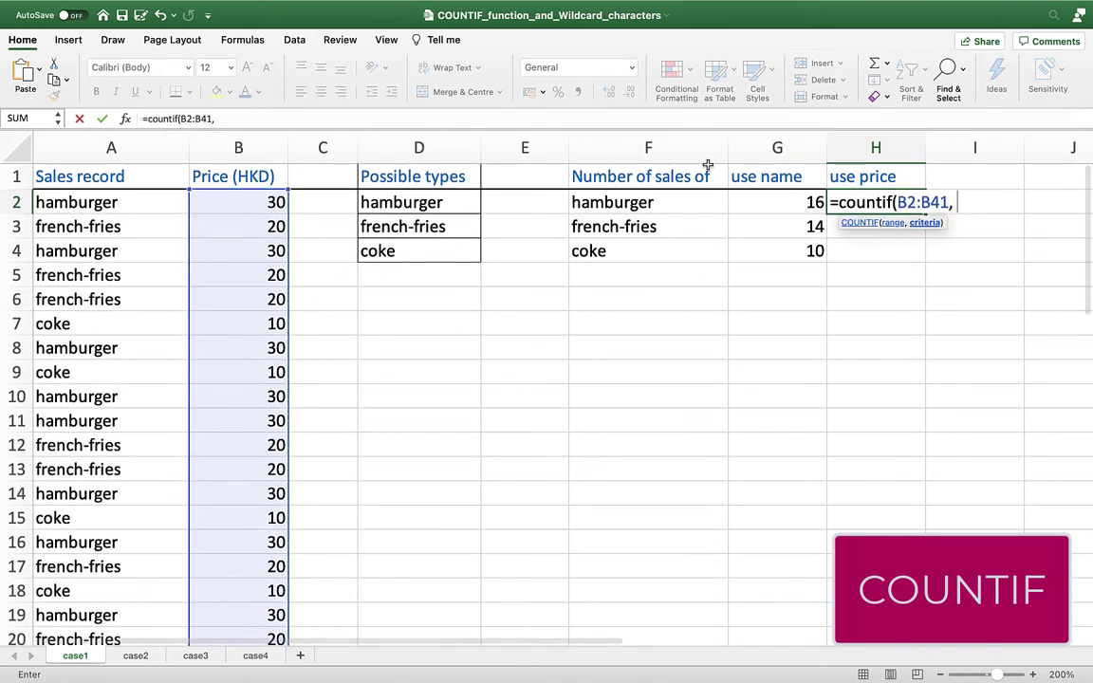
{"action": "type", "text": " 30)"}
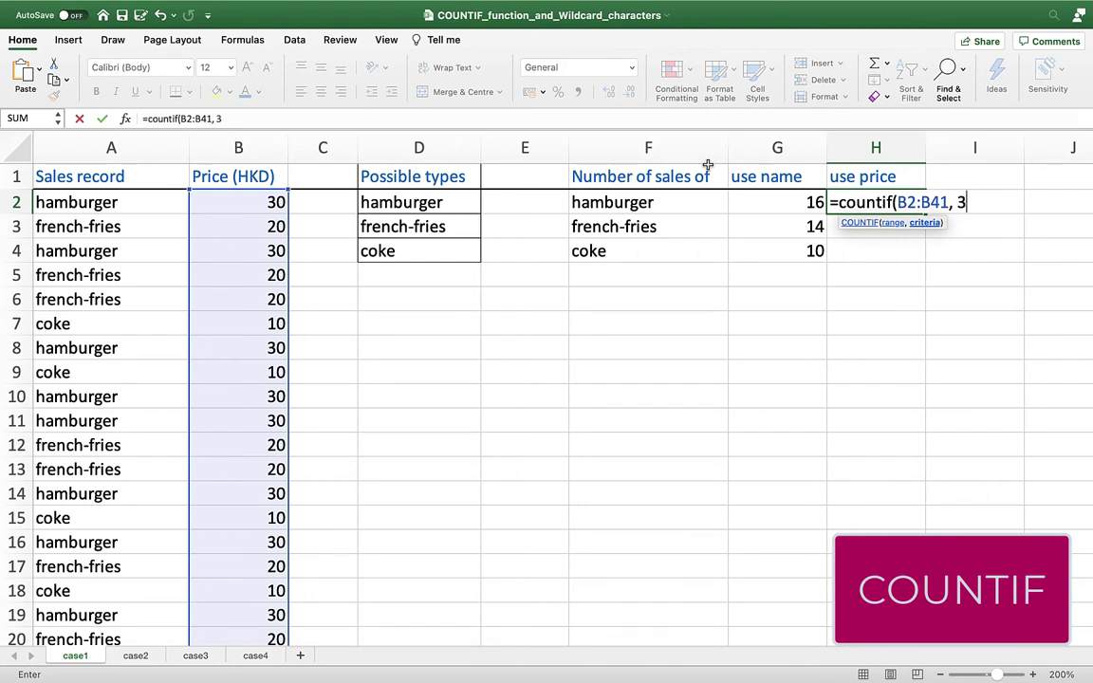
{"action": "double_click", "coordinate": [968, 202]}
{"action": "key", "text": "Return"}
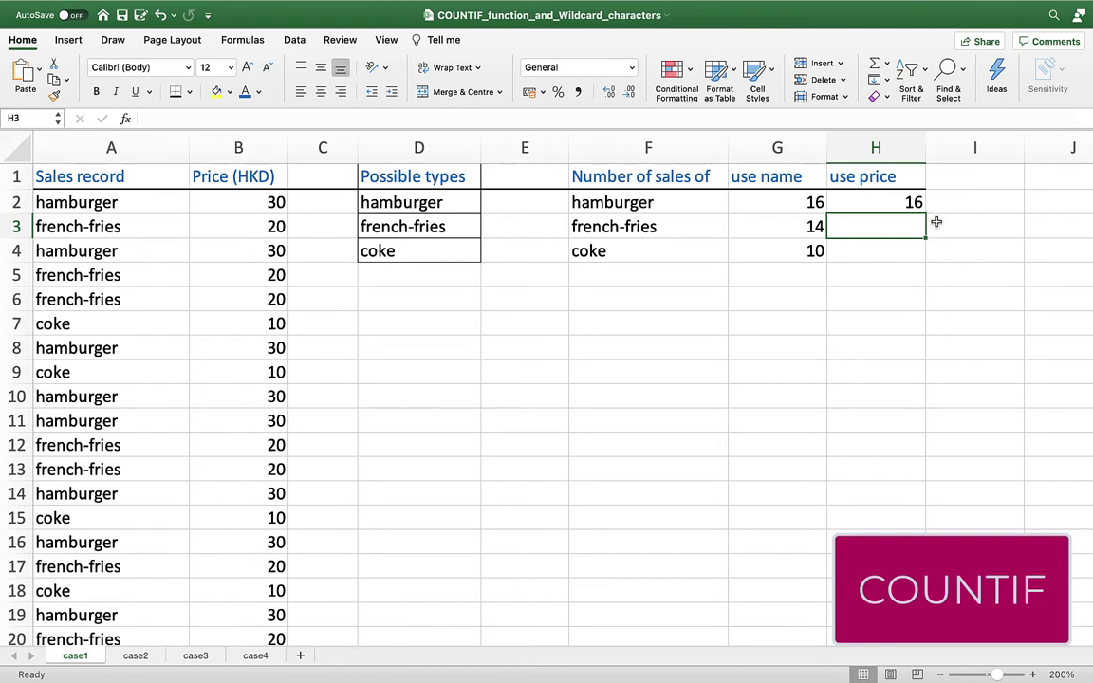
Count prices 20 and 10 from B2:B41 in H3 and H4, giving 14 and 10.
{"action": "type", "text": "=countif("}
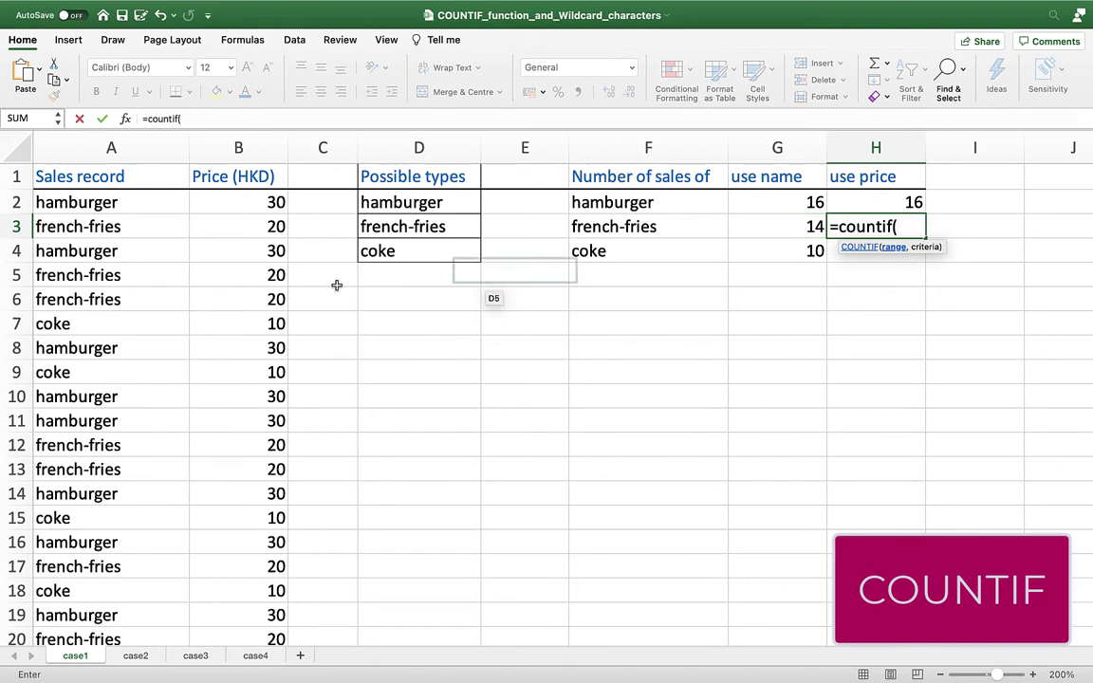
{"action": "left_click_drag", "start_coordinate": [237, 202], "coordinate": [252, 607]}
{"action": "scroll", "coordinate": [452, 476], "scroll_direction": "up", "scroll_amount": 10}
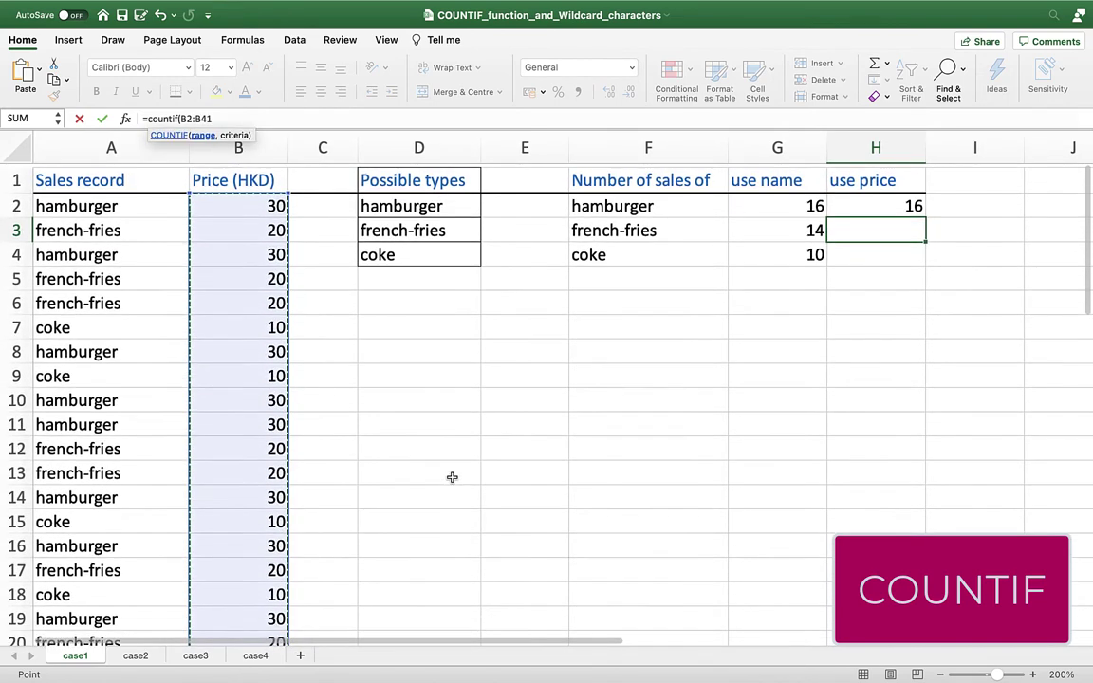
{"action": "type", "text": ","}
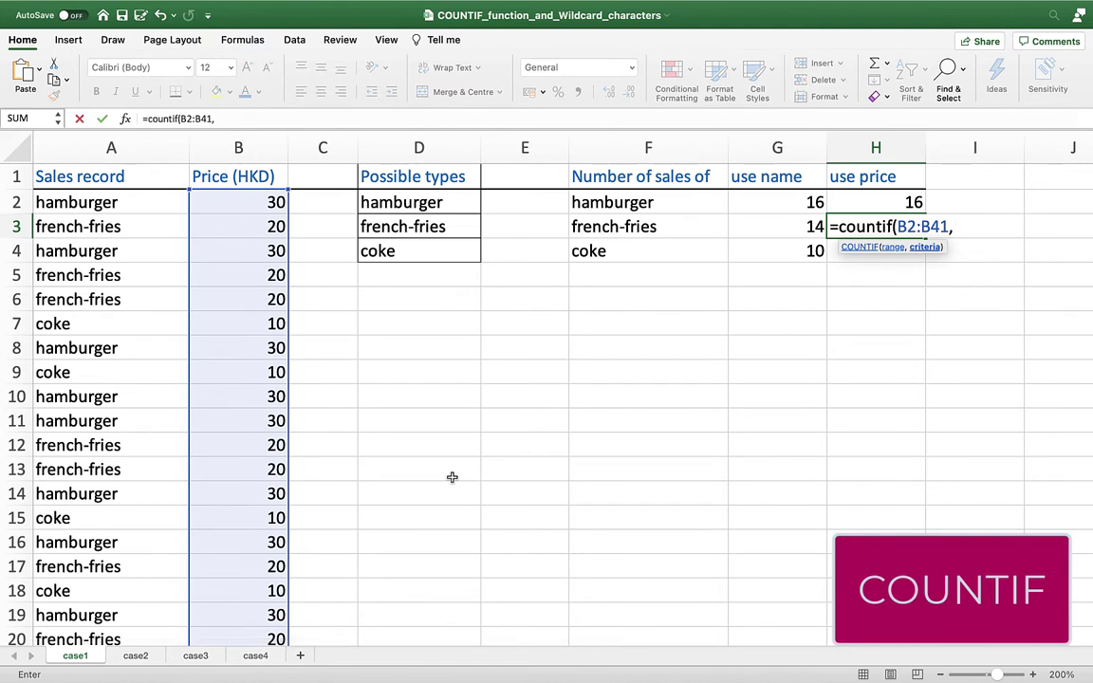
{"action": "type", "text": " 20)"}
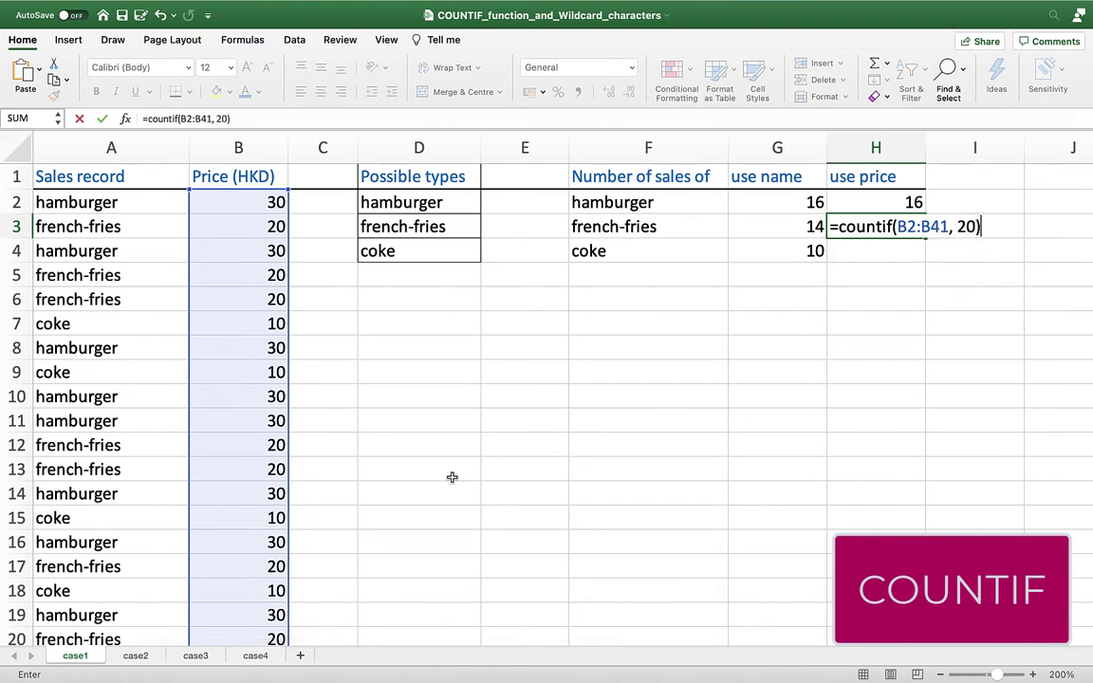
{"action": "key", "text": "Return"}
{"action": "type", "text": "=countif("}
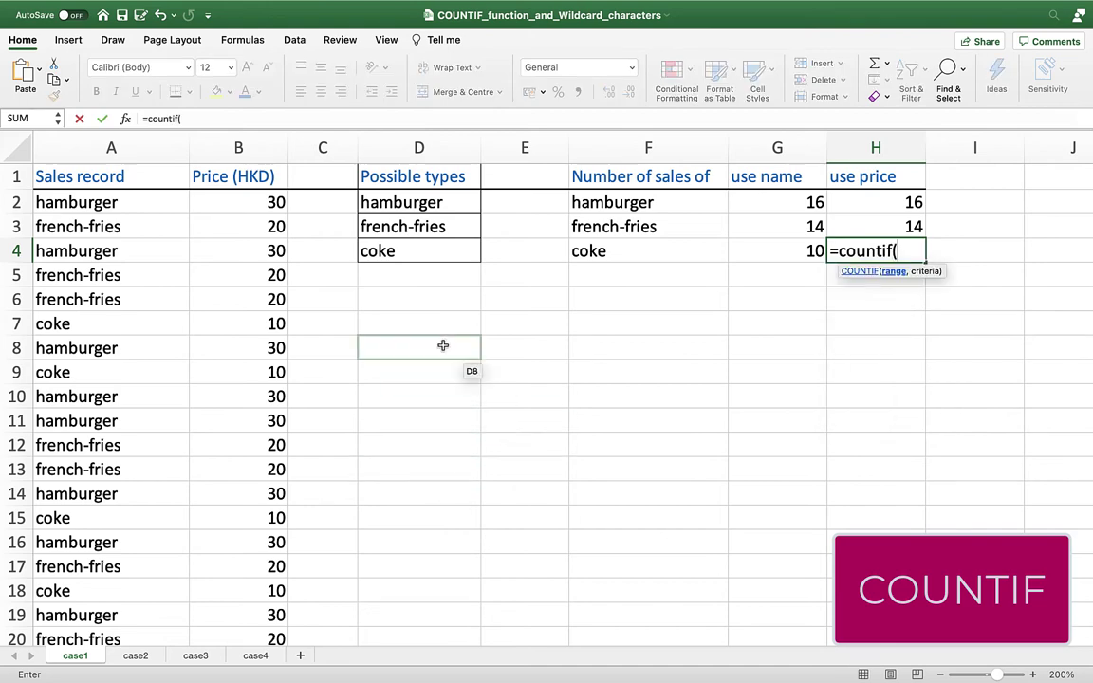
{"action": "left_click_drag", "start_coordinate": [255, 205], "coordinate": [247, 581]}
{"action": "scroll", "coordinate": [248, 585], "scroll_direction": "up", "scroll_amount": 5}
{"action": "scroll", "coordinate": [249, 585], "scroll_direction": "up", "scroll_amount": 5}
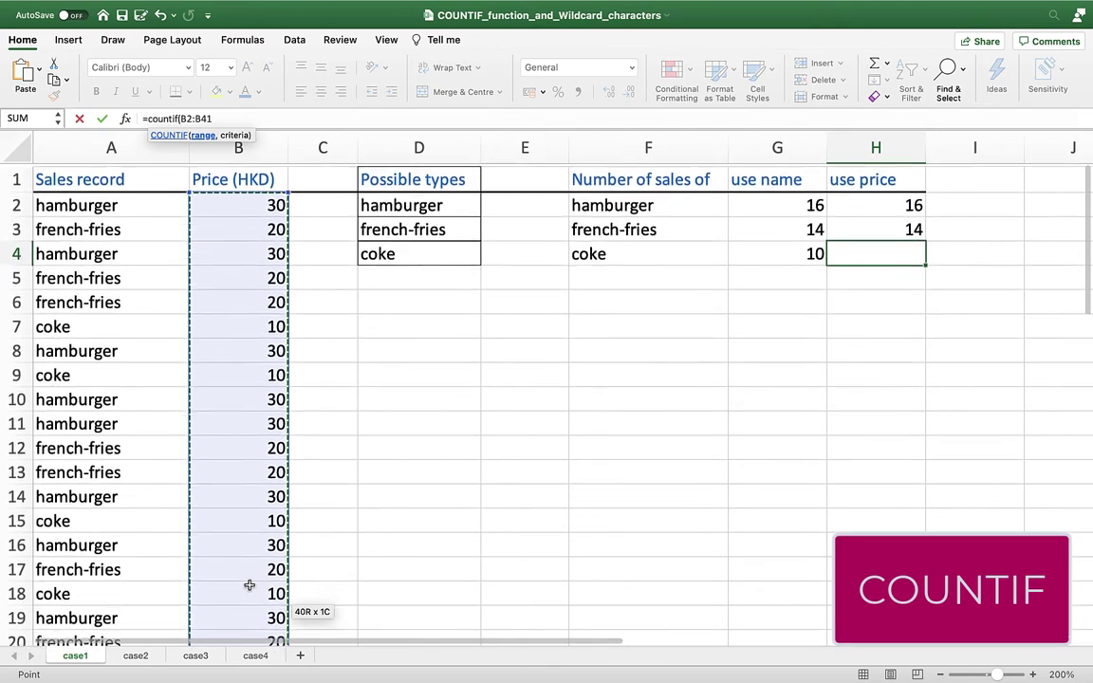
{"action": "type", "text": ","}
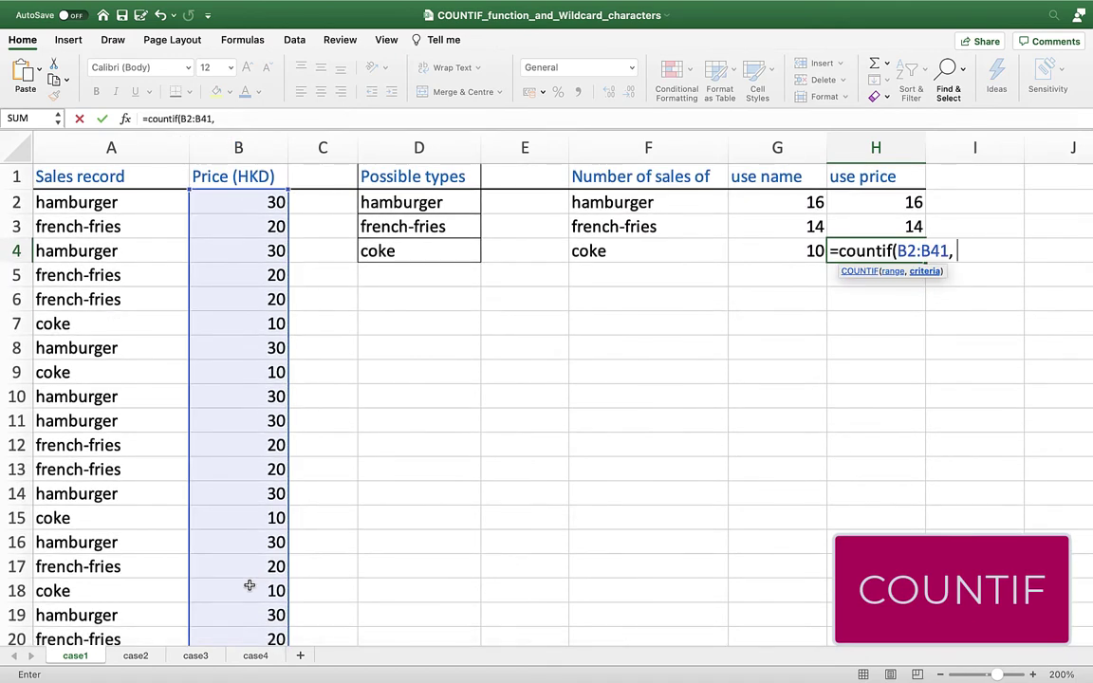
{"action": "type", "text": " 10)"}
{"action": "key", "text": "Return"}
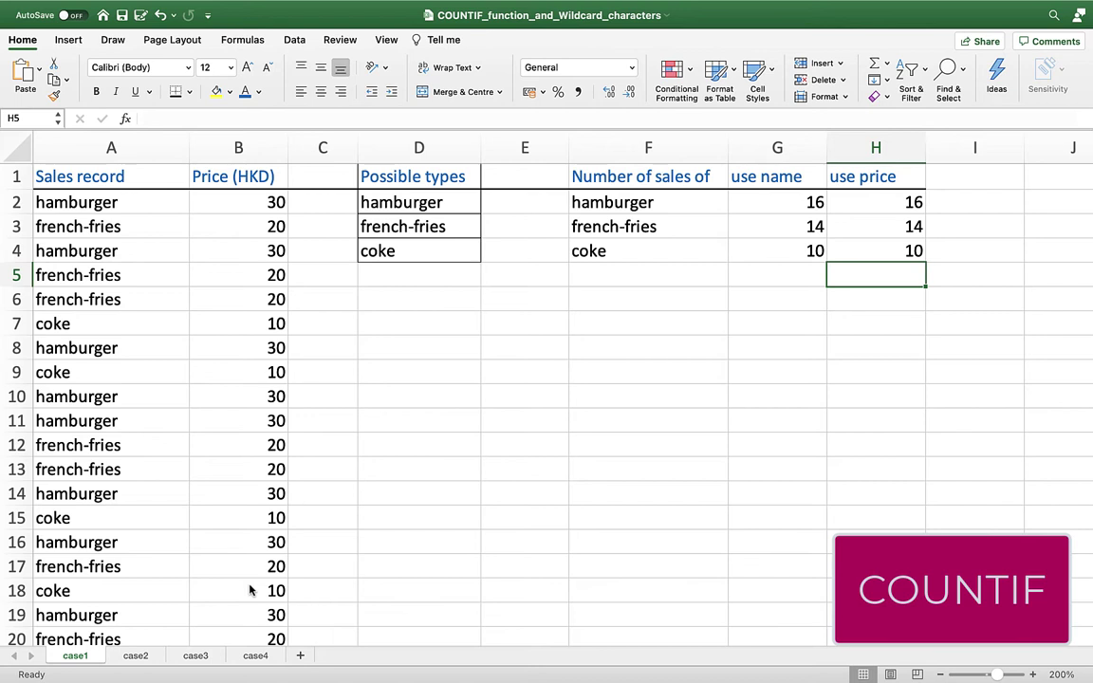
{"action": "left_click", "coordinate": [137, 656]}
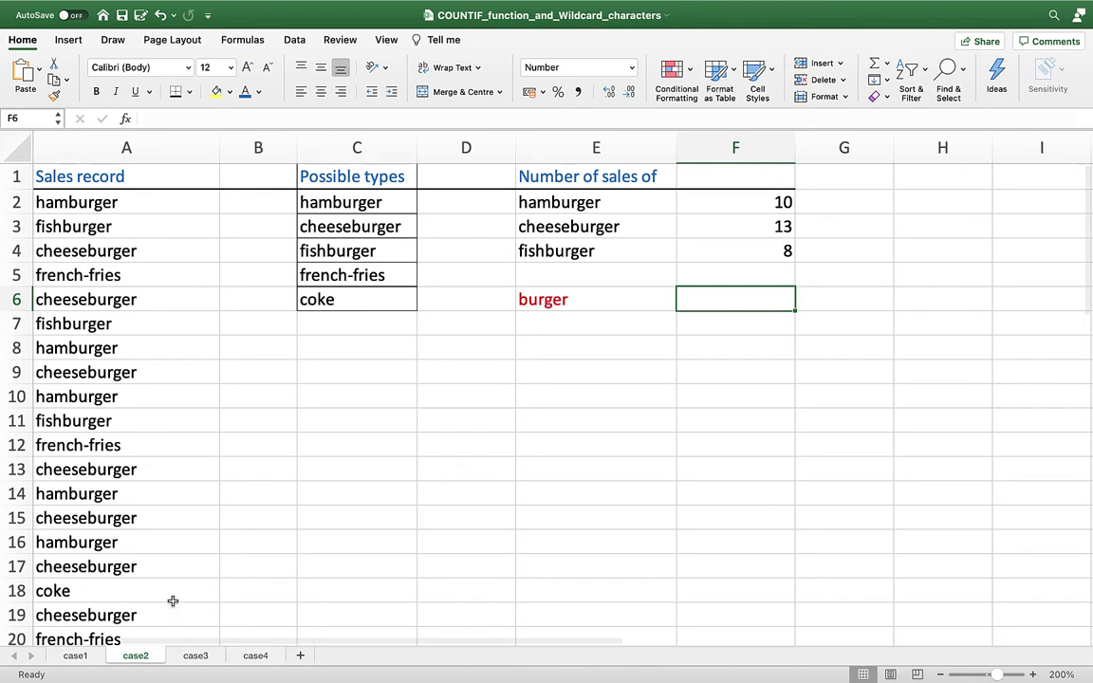
{"action": "left_click", "coordinate": [364, 250]}
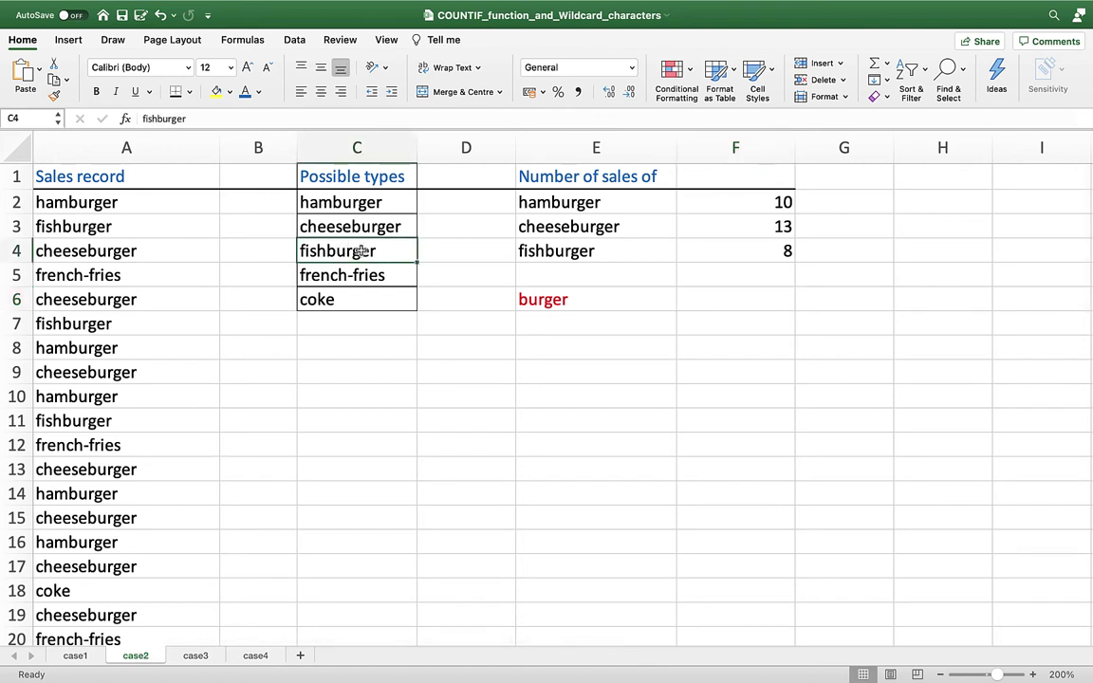
{"action": "left_click", "coordinate": [367, 206]}
{"action": "left_click", "coordinate": [378, 234]}
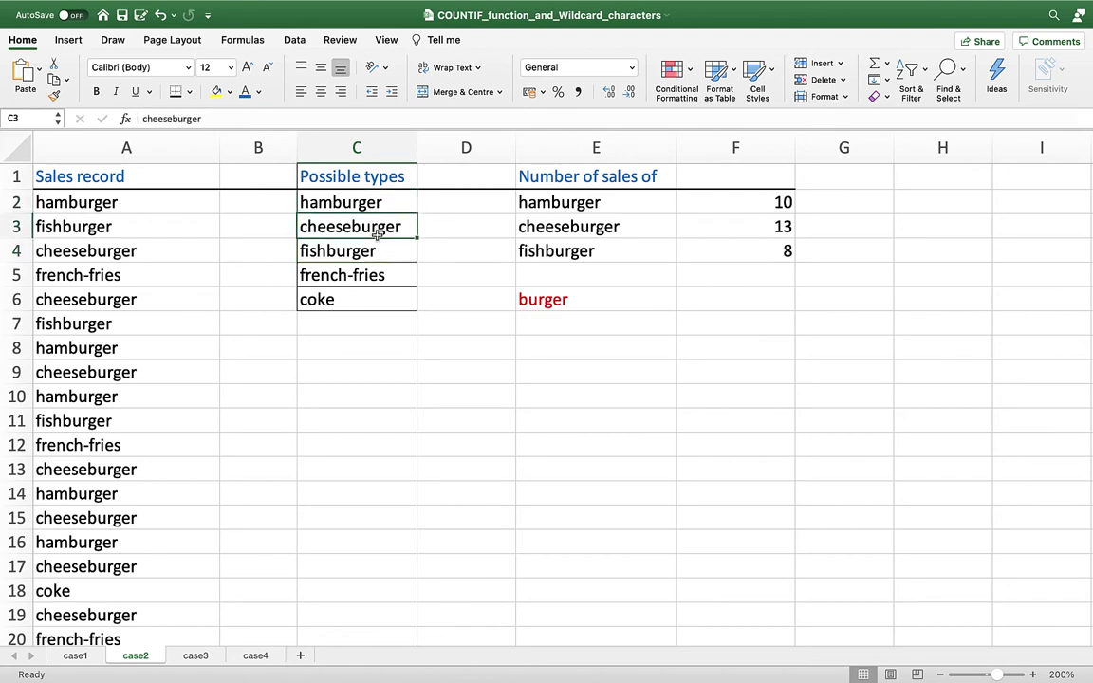
{"action": "left_click", "coordinate": [380, 249]}
{"action": "left_click", "coordinate": [382, 276]}
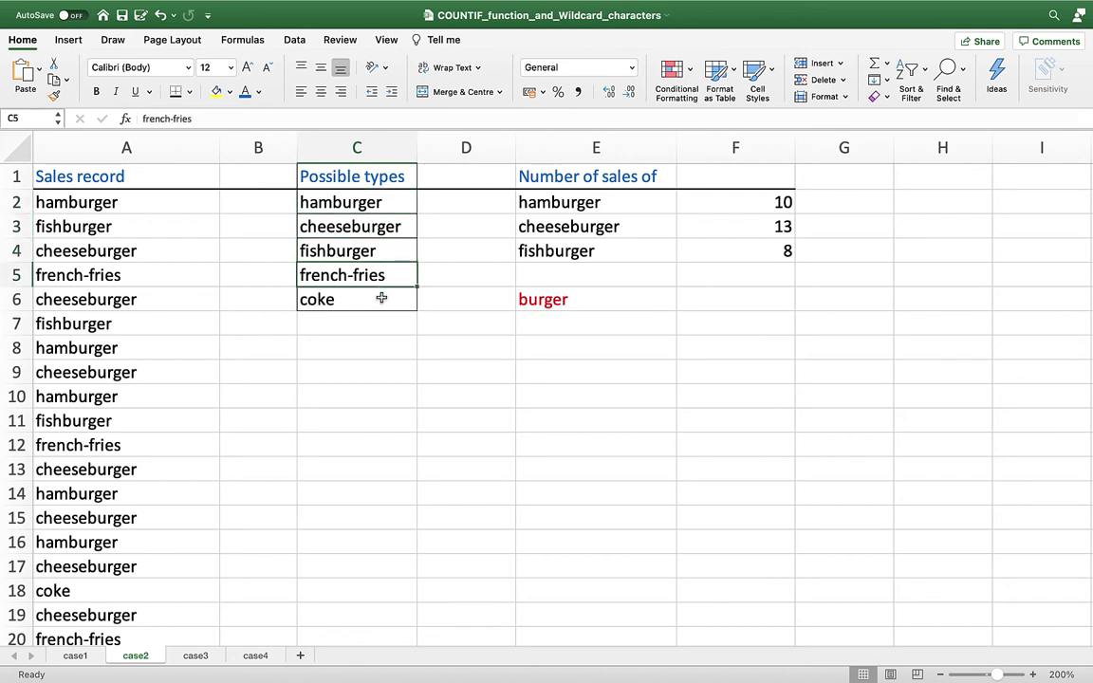
{"action": "left_click", "coordinate": [381, 298]}
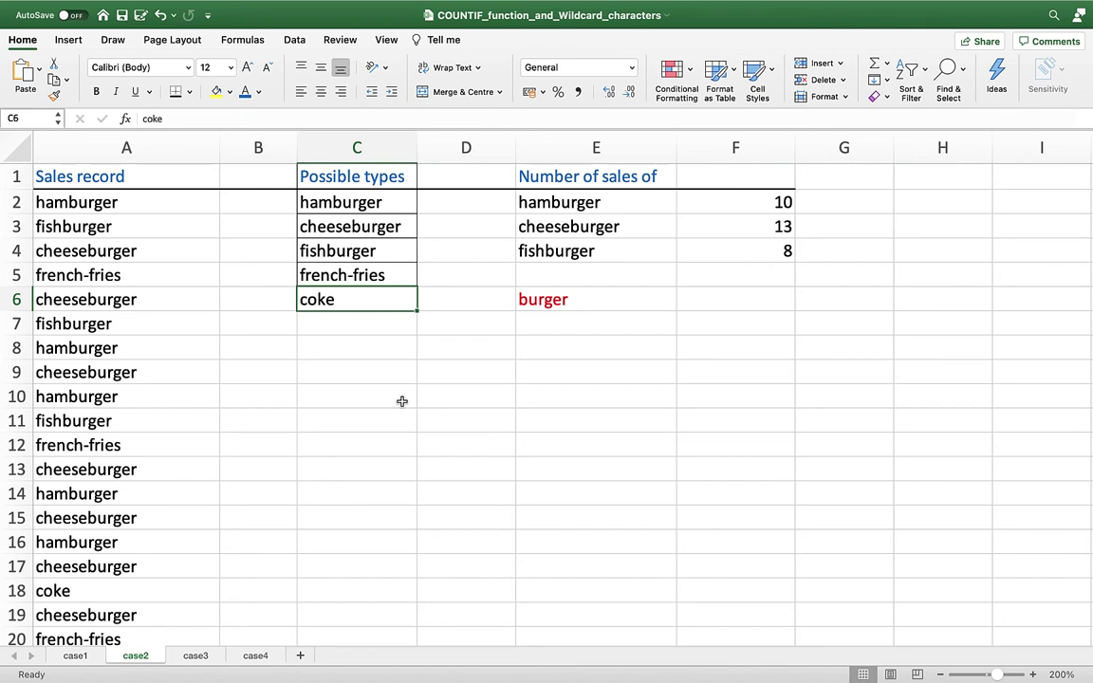
{"action": "left_click", "coordinate": [636, 301]}
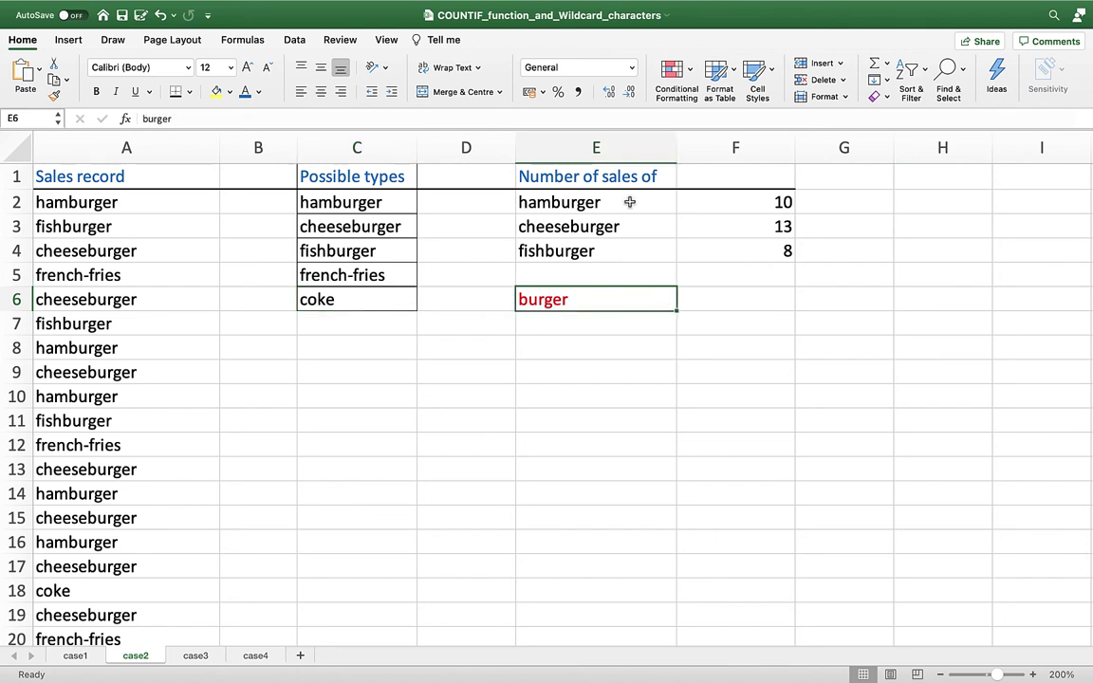
{"action": "double_click", "coordinate": [717, 205]}
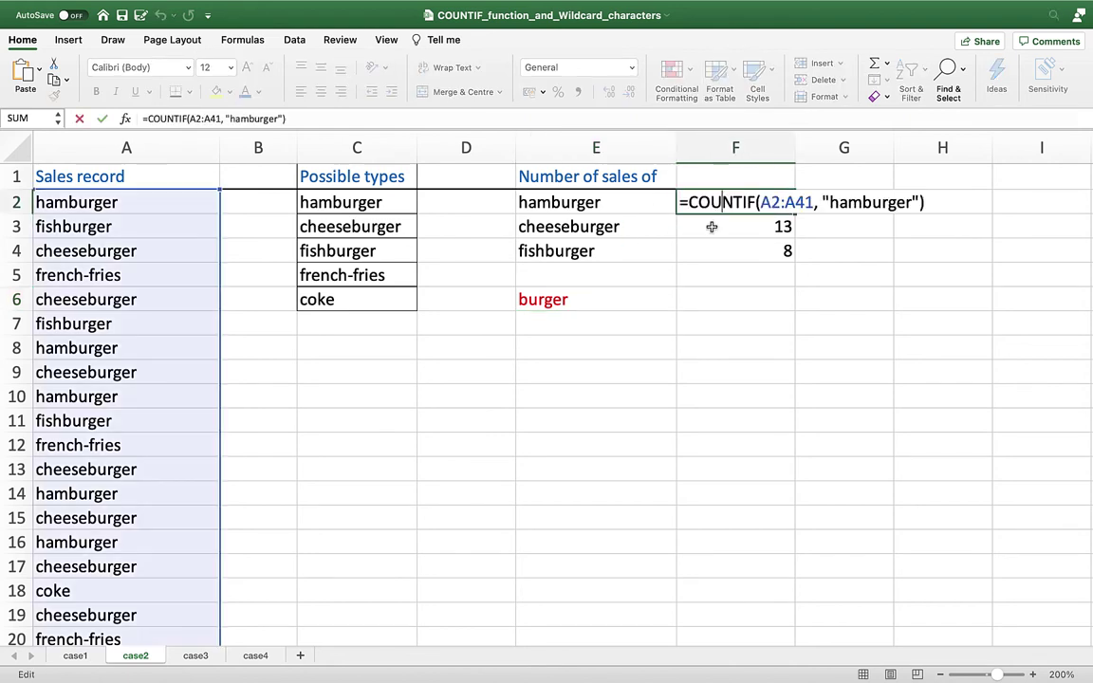
{"action": "double_click", "coordinate": [710, 235]}
{"action": "double_click", "coordinate": [710, 252]}
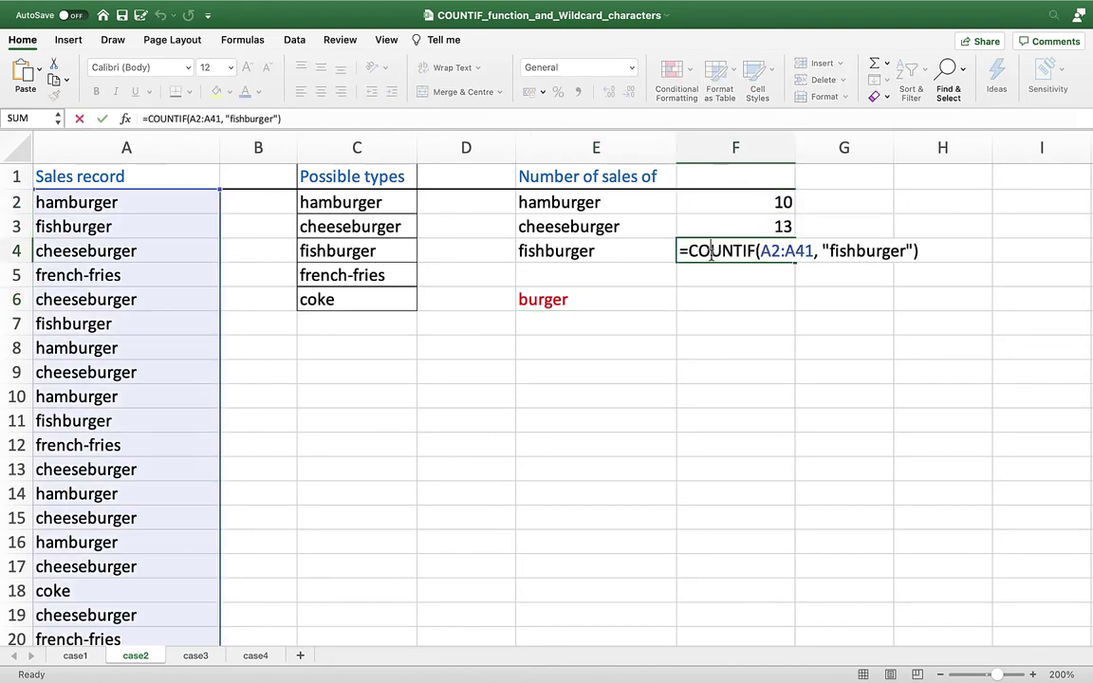
{"action": "left_click", "coordinate": [705, 302]}
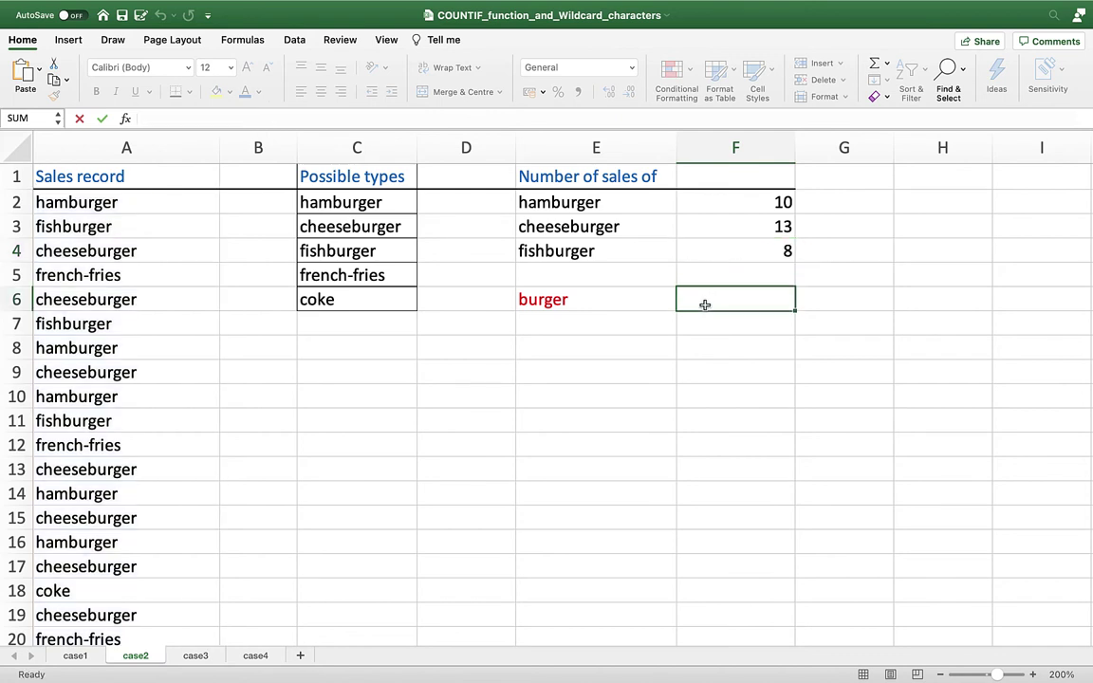
{"action": "left_click", "coordinate": [745, 204]}
{"action": "left_click_drag", "start_coordinate": [745, 255], "coordinate": [745, 254]}
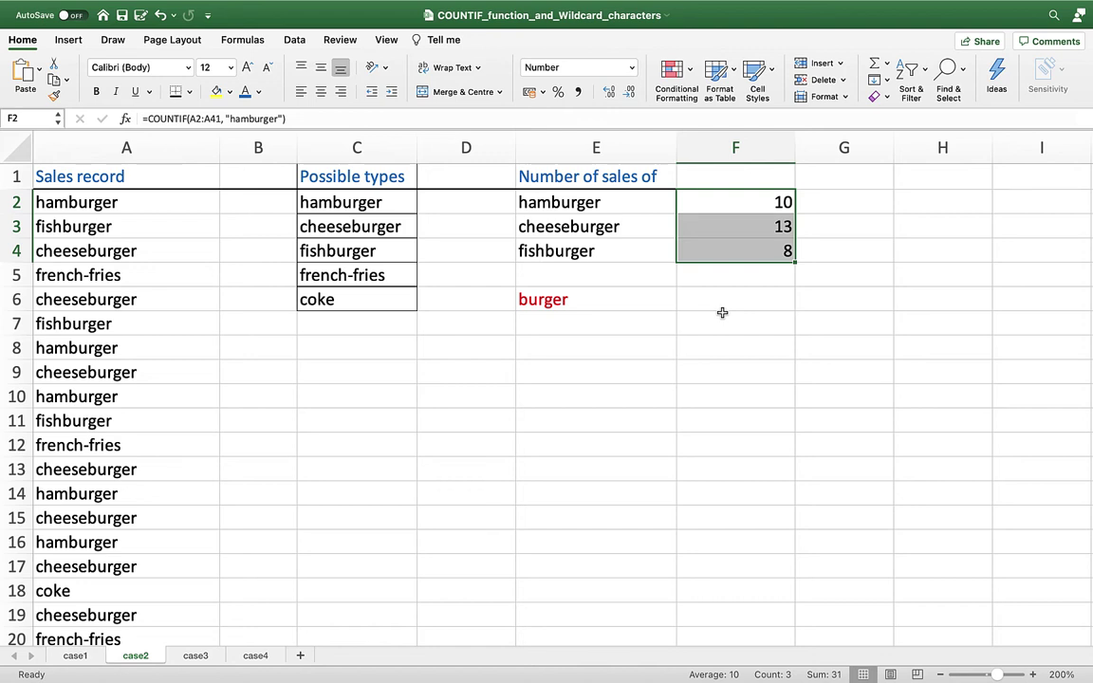
{"action": "left_click", "coordinate": [749, 277]}
{"action": "double_click", "coordinate": [746, 203]}
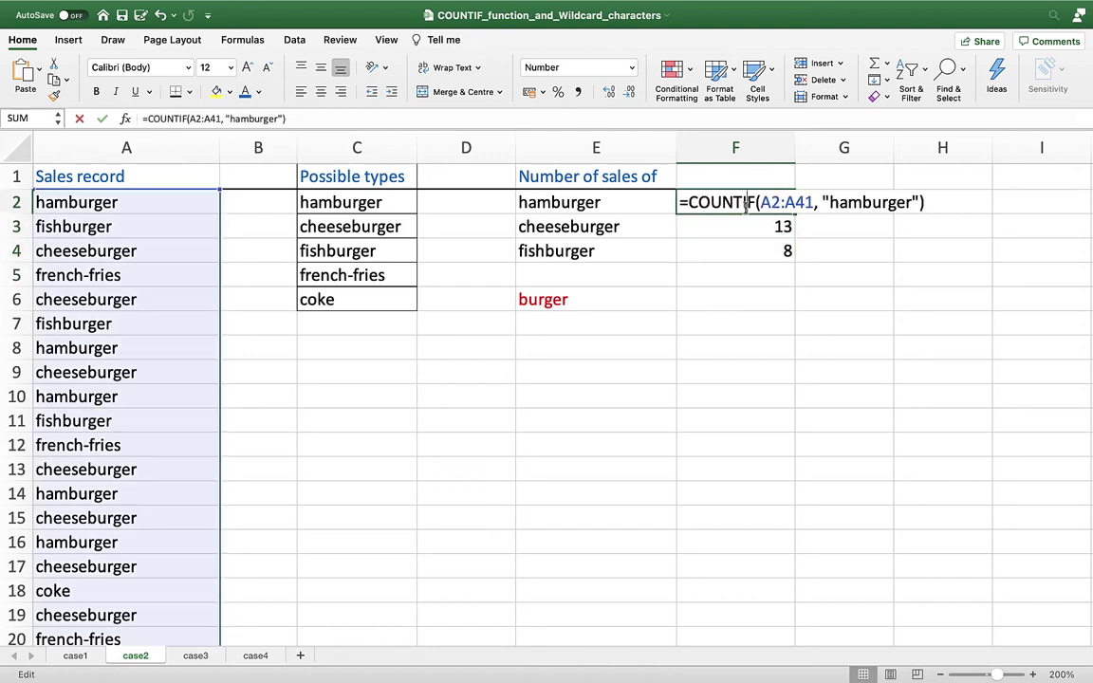
{"action": "left_click", "coordinate": [728, 299]}
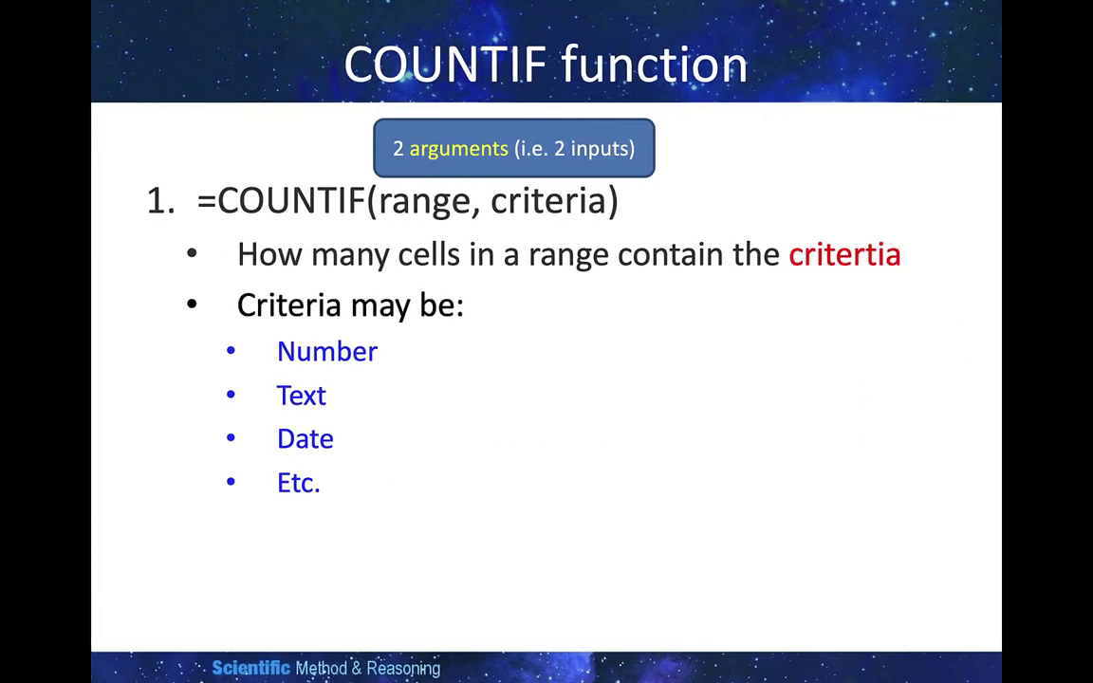
Advance the slideshow to the Wildcard Character slide.
{"action": "key", "text": "Right"}
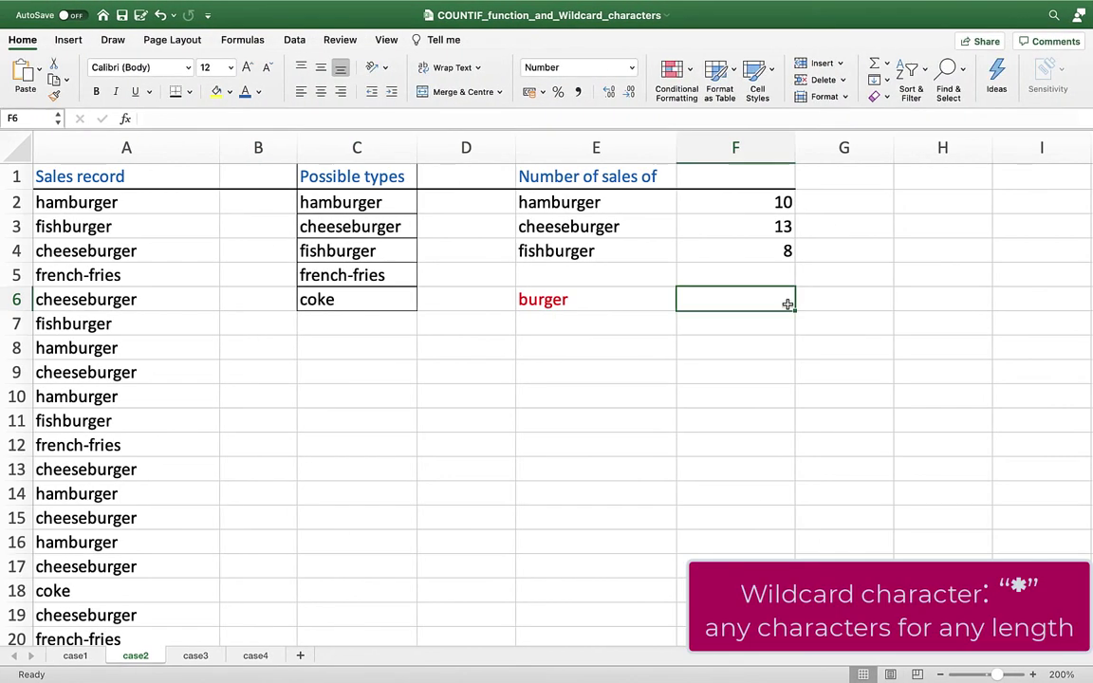
Enter =COUNTIF(A2:A41, "*burger") in F6, counting 31 burger sales.
{"action": "type", "text": "="}
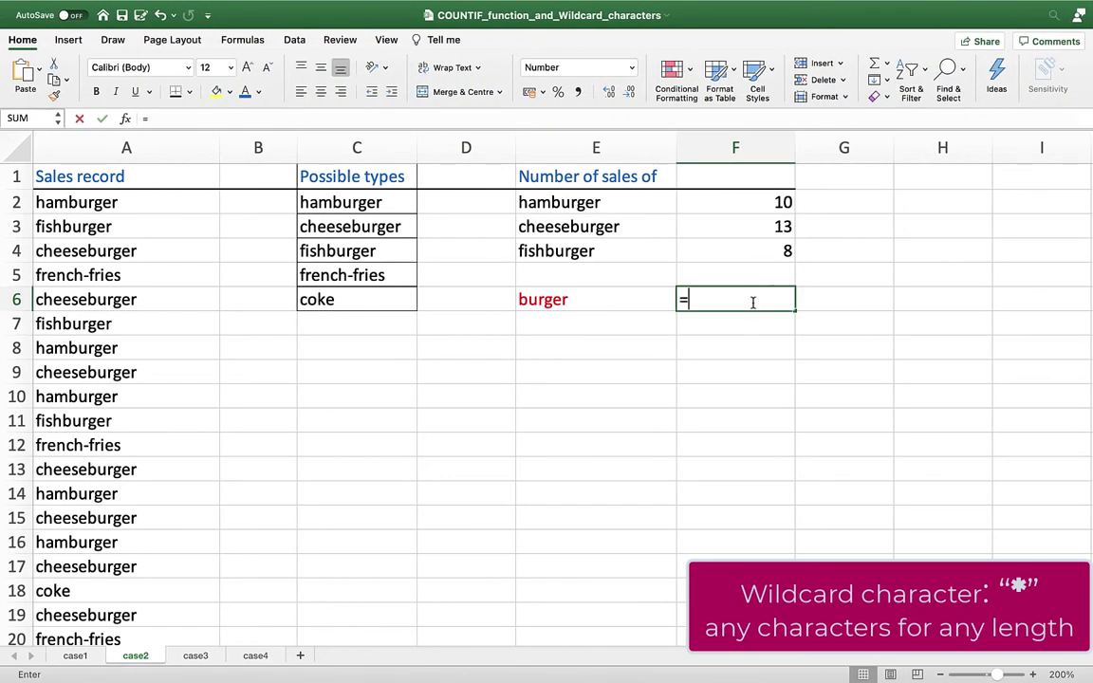
{"action": "type", "text": "countif("}
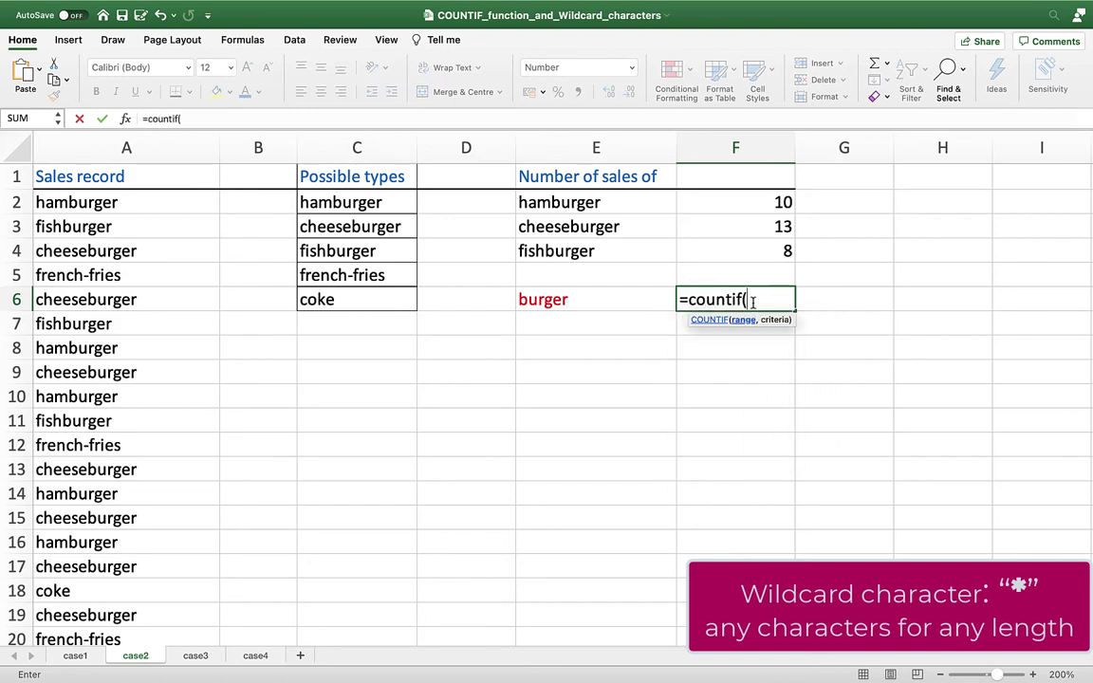
{"action": "left_click_drag", "start_coordinate": [112, 202], "coordinate": [194, 642]}
{"action": "type", "text": ","}
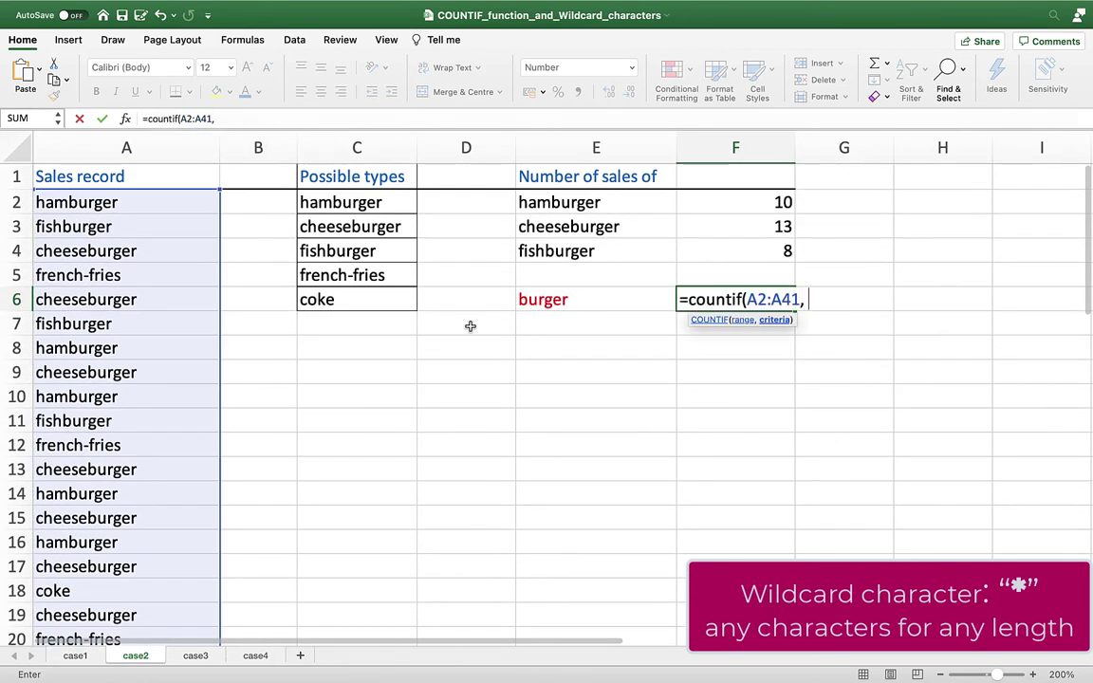
{"action": "type", "text": " \""}
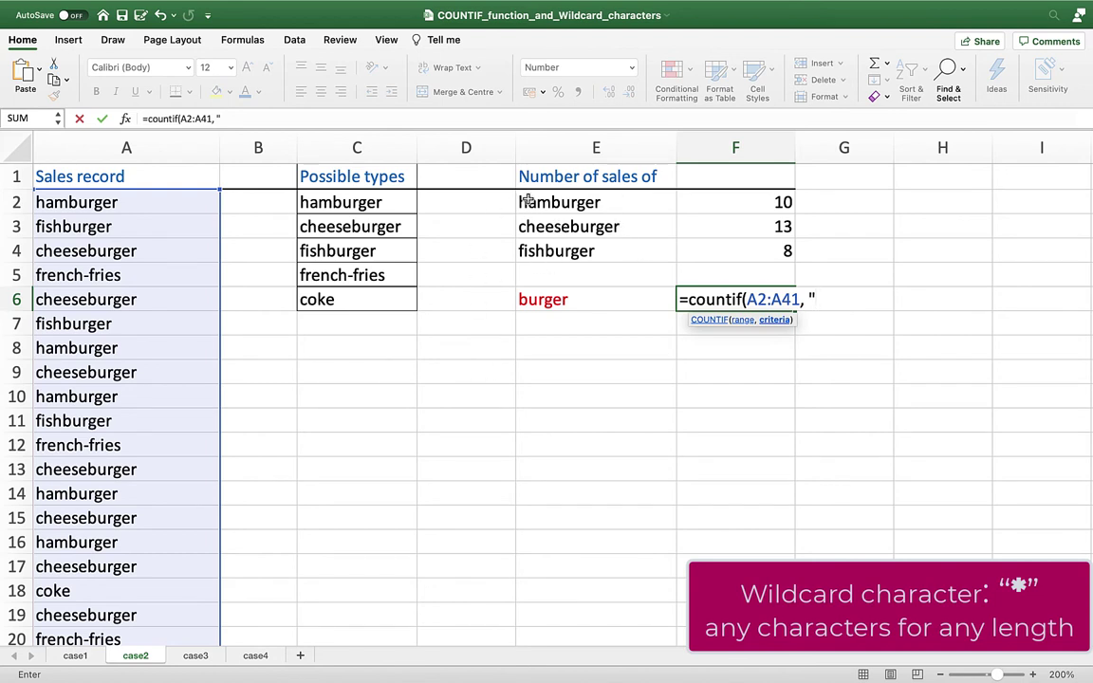
{"action": "type", "text": "*burger"}
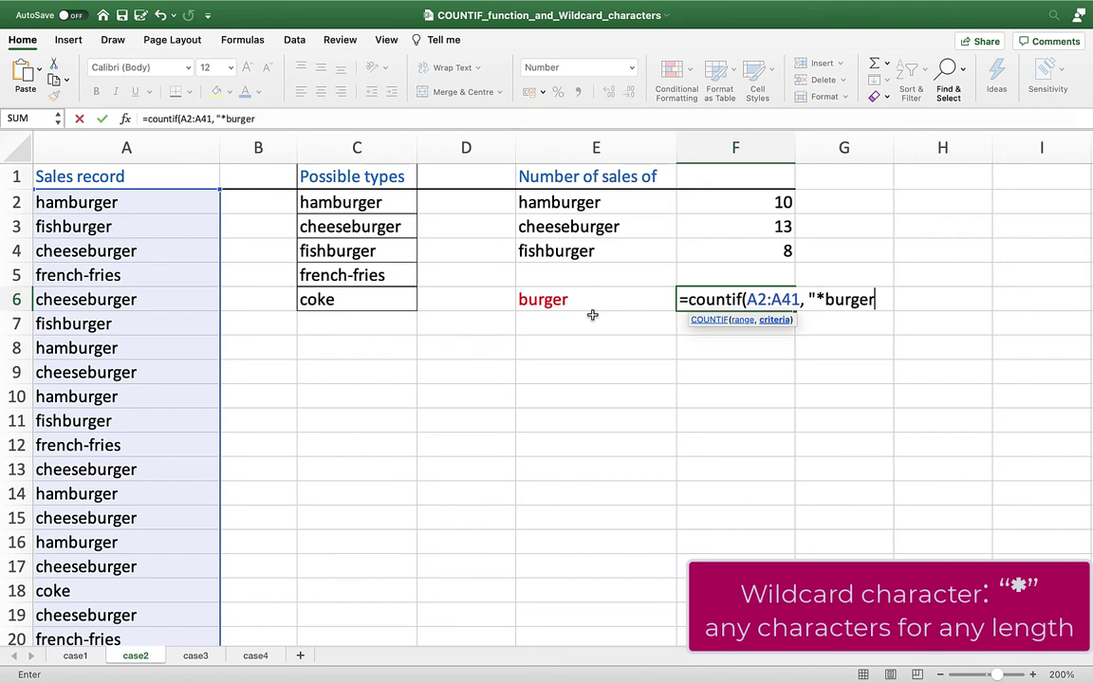
{"action": "type", "text": "\")"}
{"action": "key", "text": "Return"}
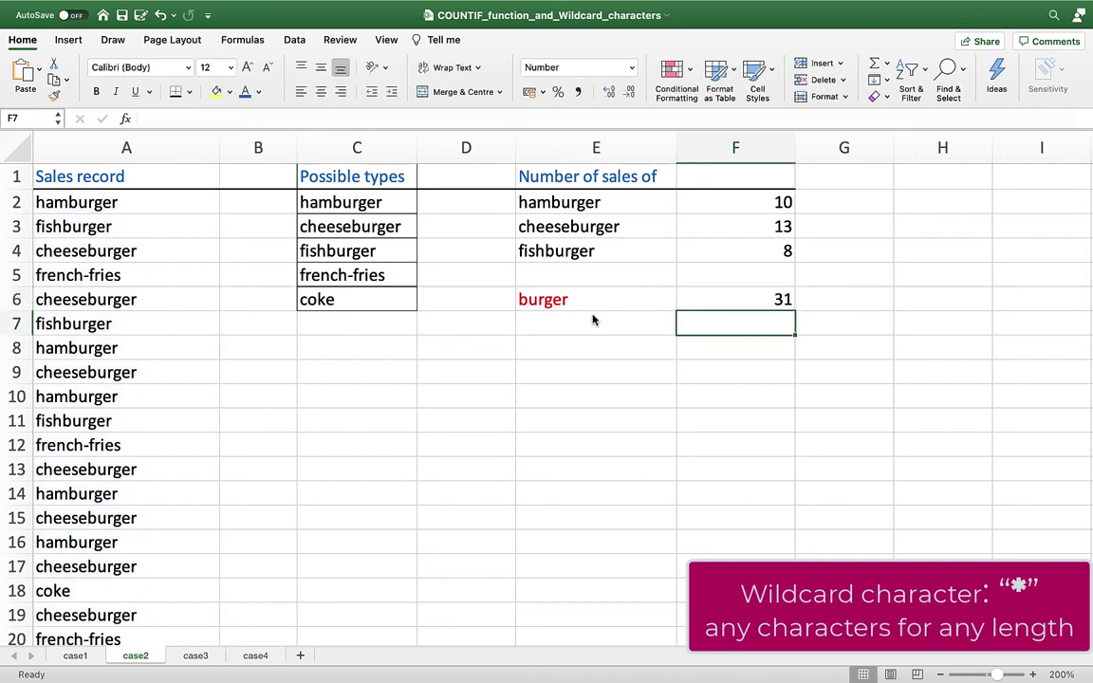
Compare F6 with the F2:F4 counts and review the *burger wildcard criterion.
{"action": "left_click_drag", "start_coordinate": [746, 210], "coordinate": [747, 249]}
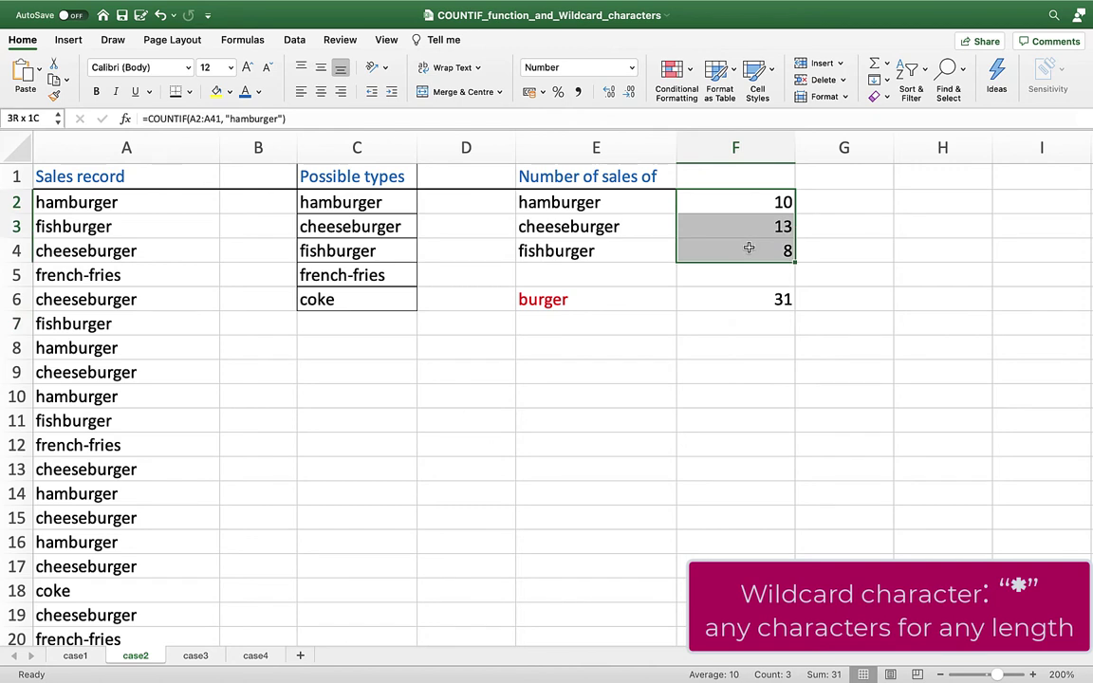
{"action": "left_click", "coordinate": [740, 303]}
{"action": "double_click", "coordinate": [741, 304]}
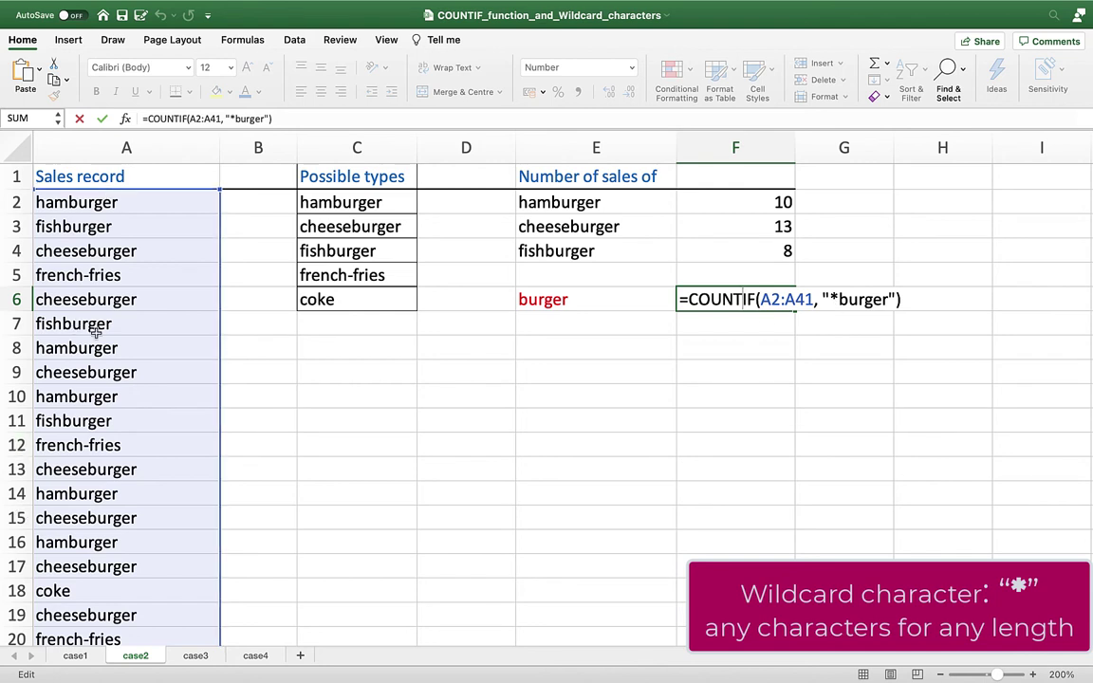
{"action": "double_click", "coordinate": [833, 299]}
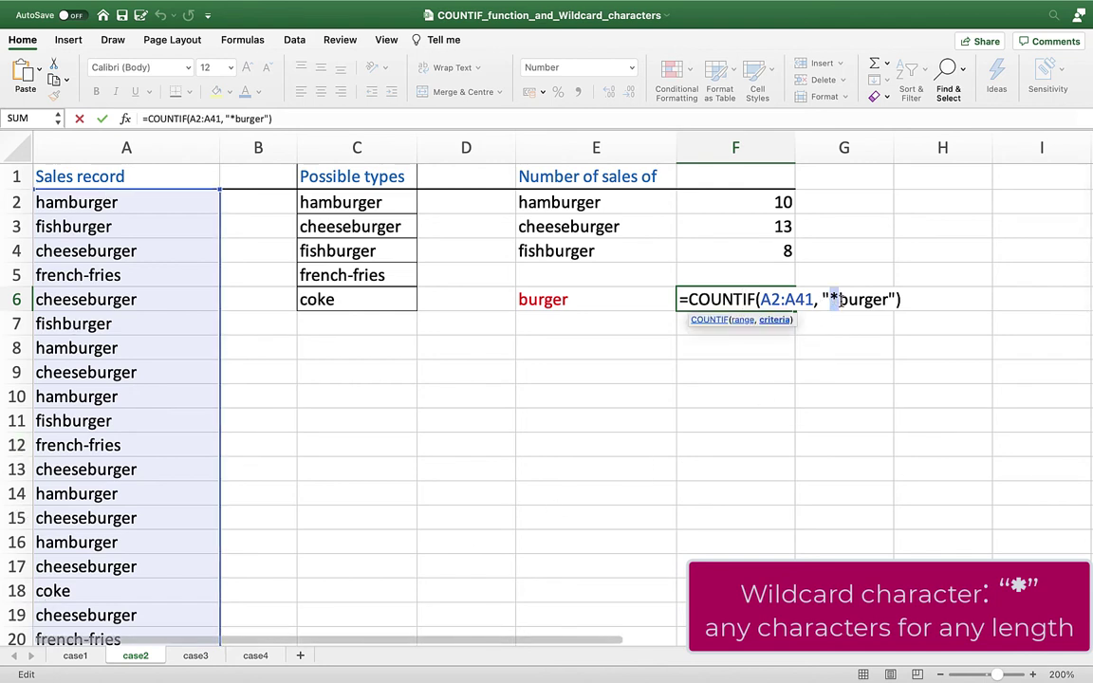
{"action": "left_click_drag", "start_coordinate": [838, 299], "coordinate": [889, 299]}
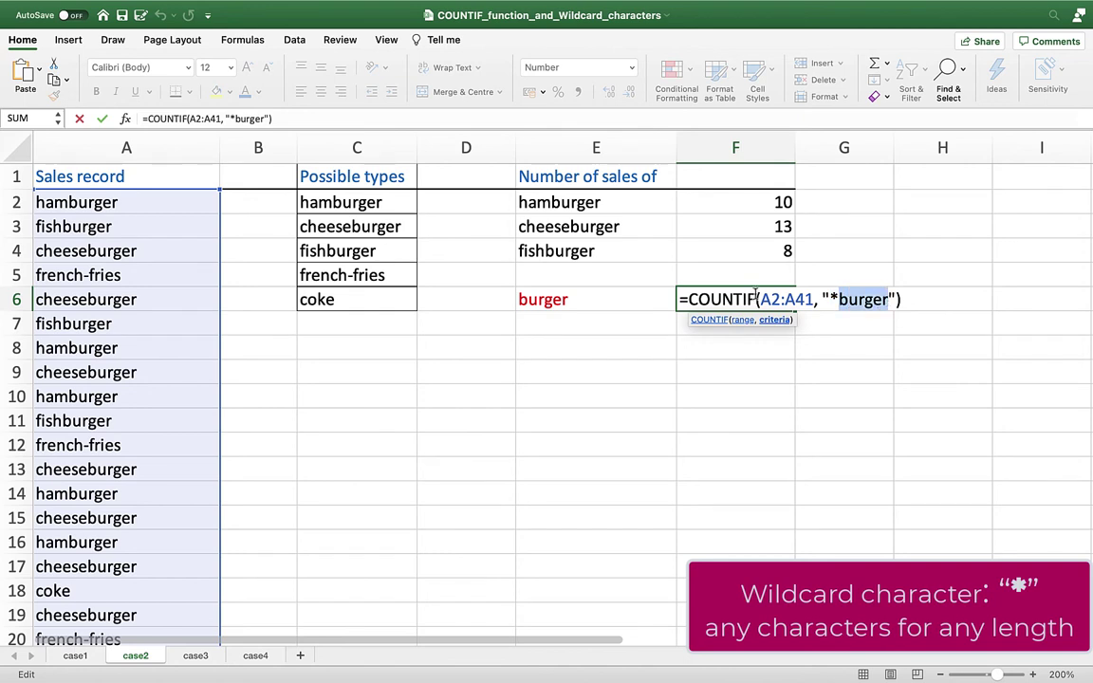
{"action": "key", "text": "Return"}
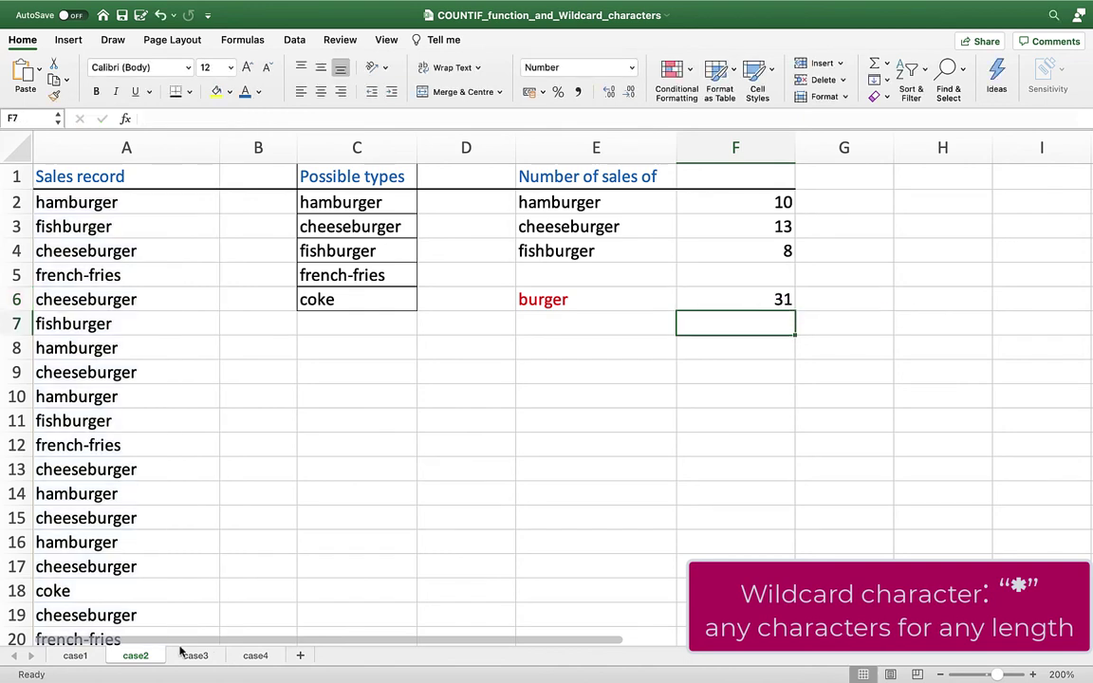
Switch to the case3 sheet and review the possible types, from cheesehamburger to coke.
{"action": "left_click", "coordinate": [191, 656]}
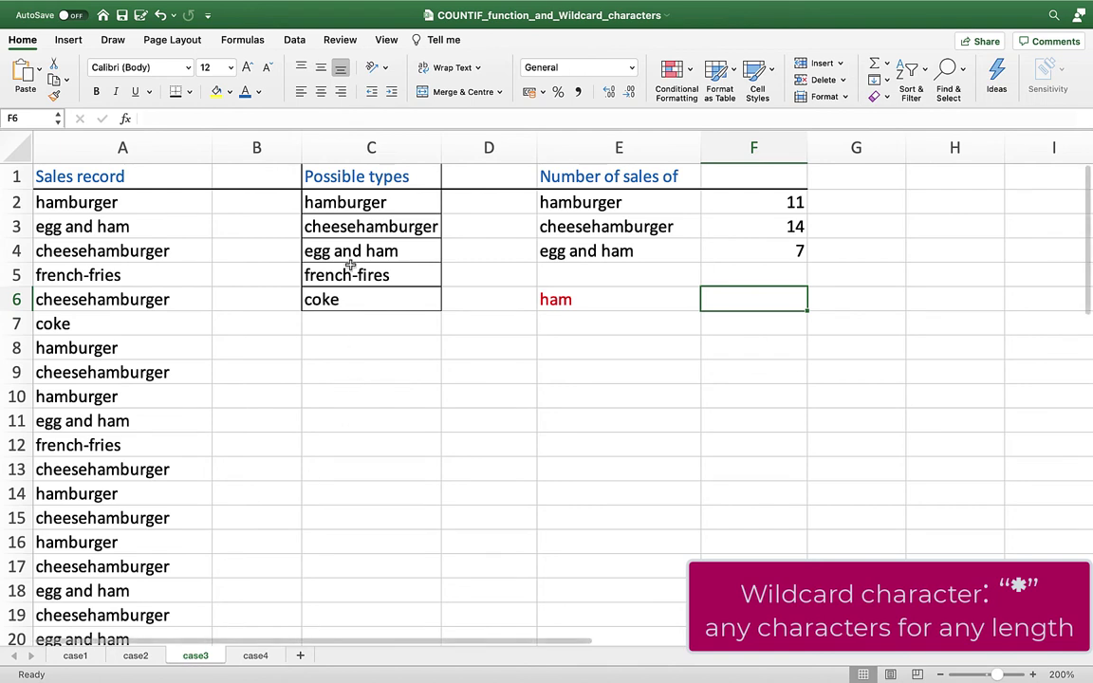
{"action": "left_click", "coordinate": [367, 234]}
{"action": "left_click", "coordinate": [339, 244]}
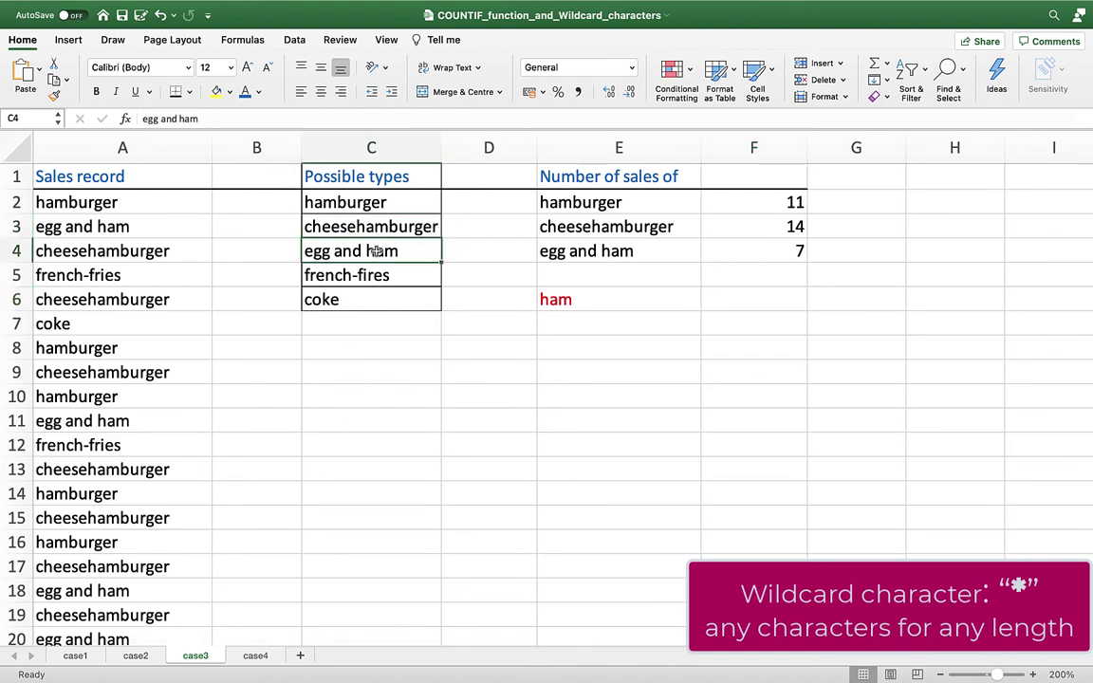
{"action": "left_click", "coordinate": [381, 274]}
{"action": "left_click", "coordinate": [385, 301]}
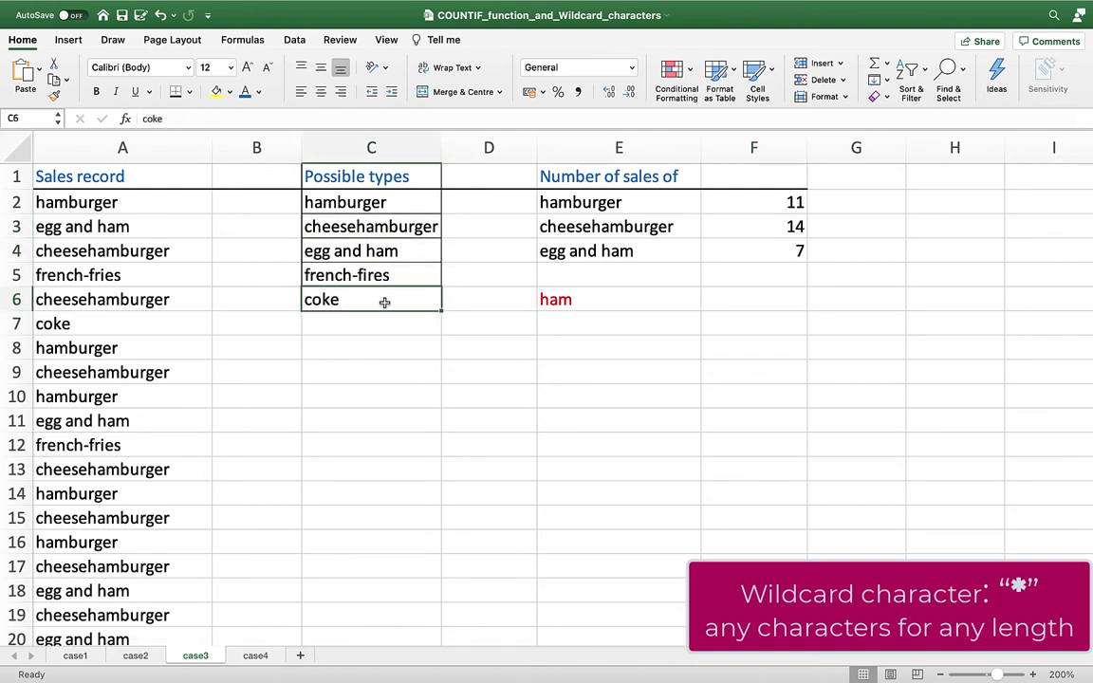
Review the hamburger, cheesehamburger and egg and ham labels against the ham label.
{"action": "left_click", "coordinate": [588, 297]}
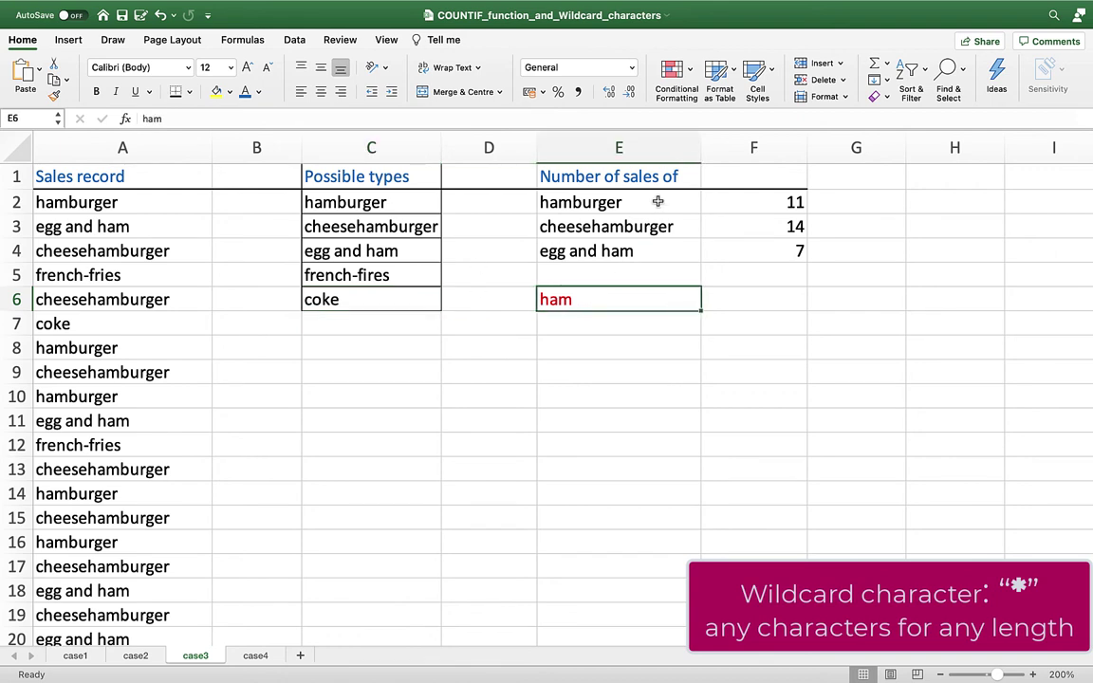
{"action": "left_click_drag", "start_coordinate": [626, 201], "coordinate": [653, 246]}
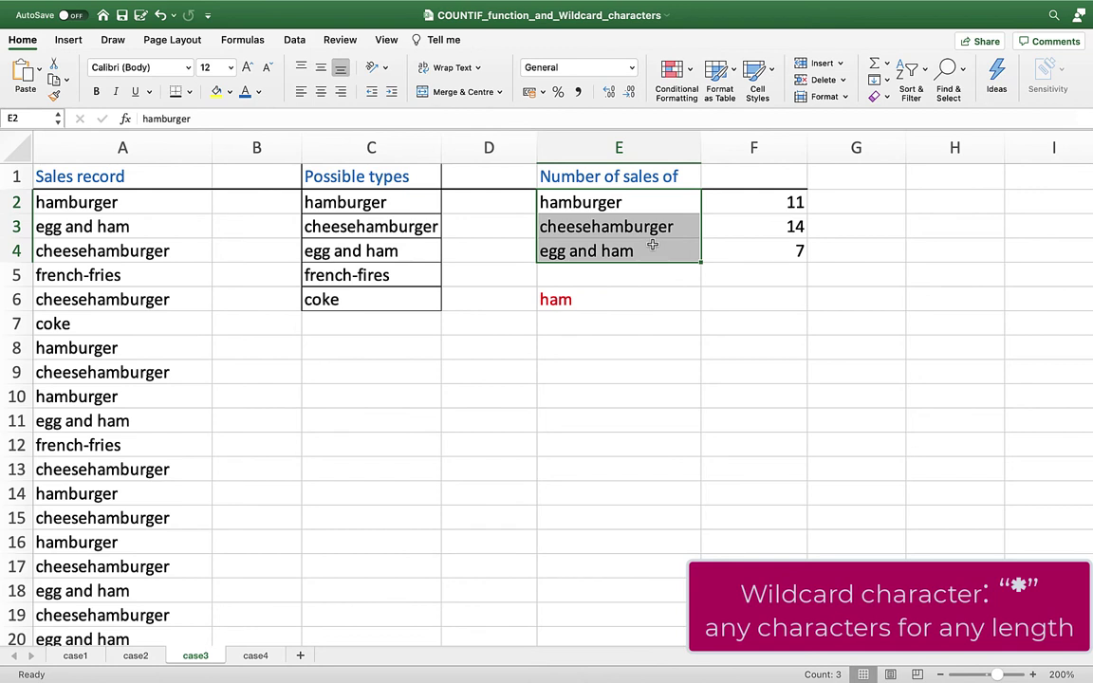
{"action": "left_click", "coordinate": [653, 246]}
{"action": "left_click", "coordinate": [654, 204]}
{"action": "left_click", "coordinate": [658, 226]}
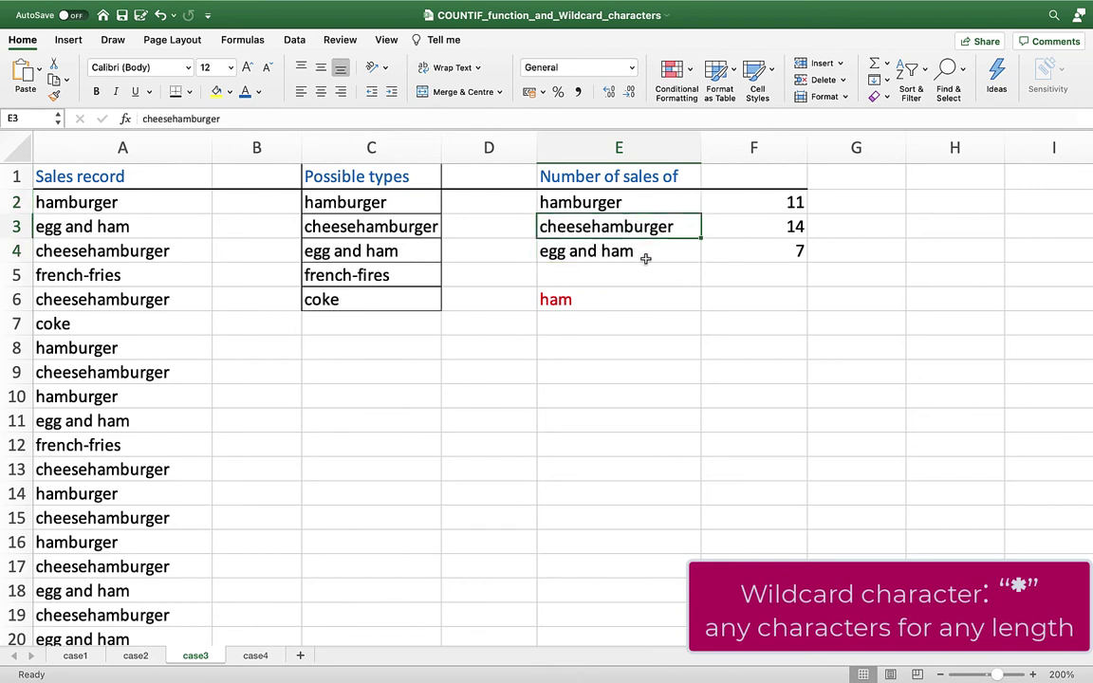
{"action": "left_click", "coordinate": [647, 257]}
{"action": "left_click", "coordinate": [722, 298]}
Enter =COUNTIF(A2:A41, "*ham*") in F6 to count all ham sales.
{"action": "type", "text": "="}
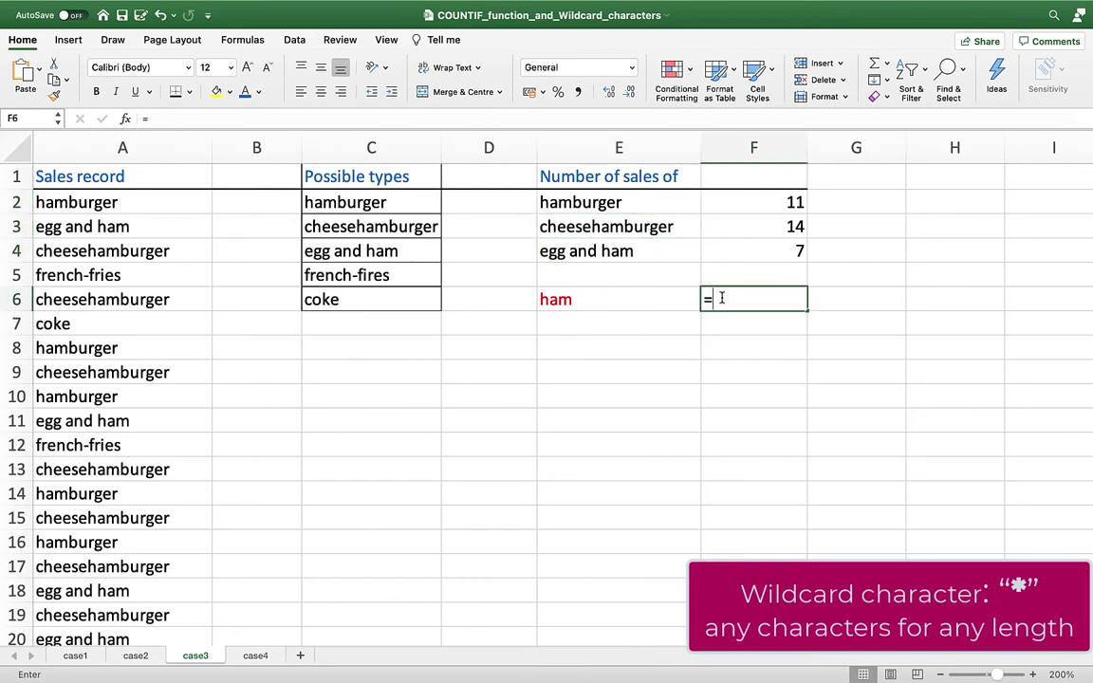
{"action": "type", "text": "countif"}
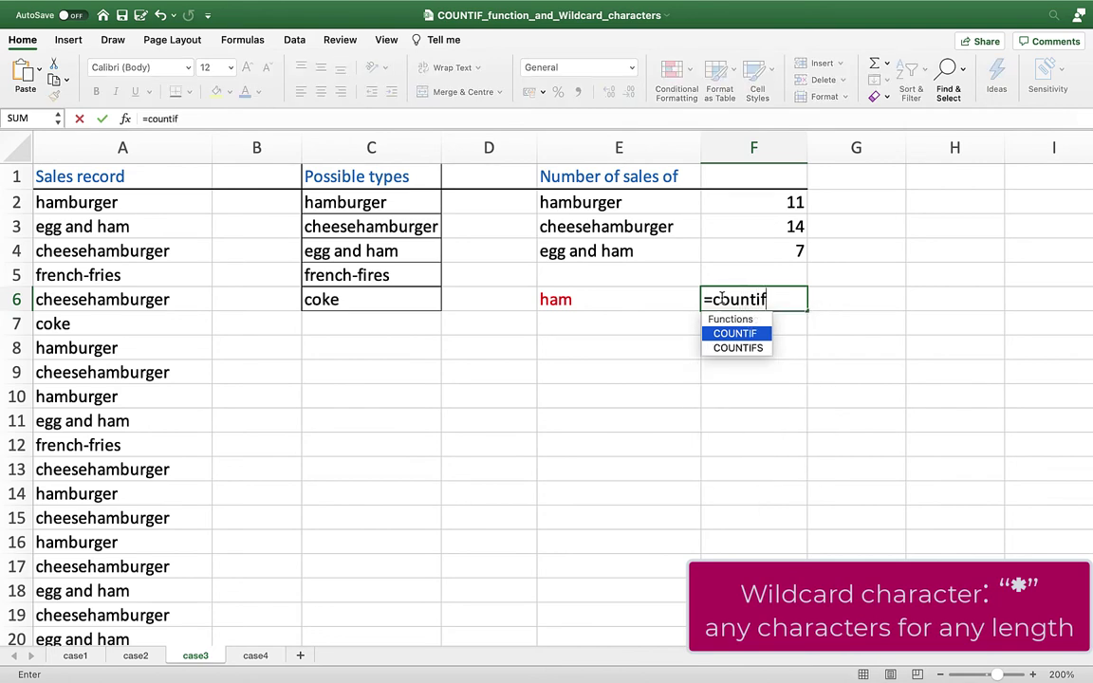
{"action": "type", "text": "("}
{"action": "left_click_drag", "start_coordinate": [120, 202], "coordinate": [123, 588]}
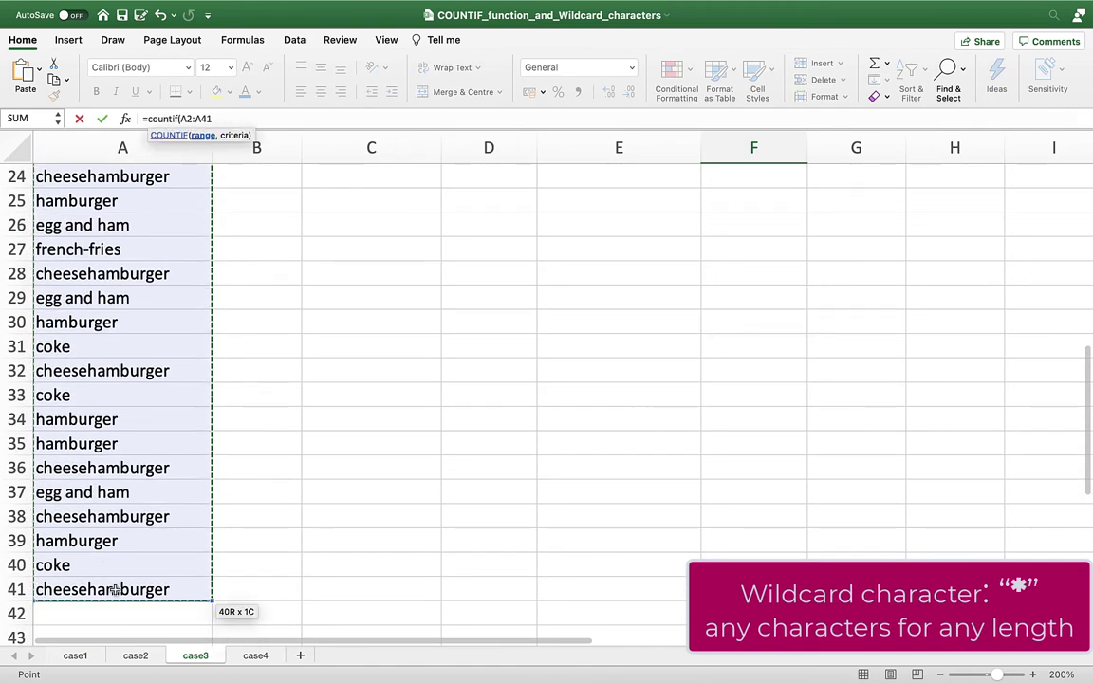
{"action": "scroll", "coordinate": [350, 449], "scroll_direction": "up", "scroll_amount": 10}
{"action": "type", "text": ","}
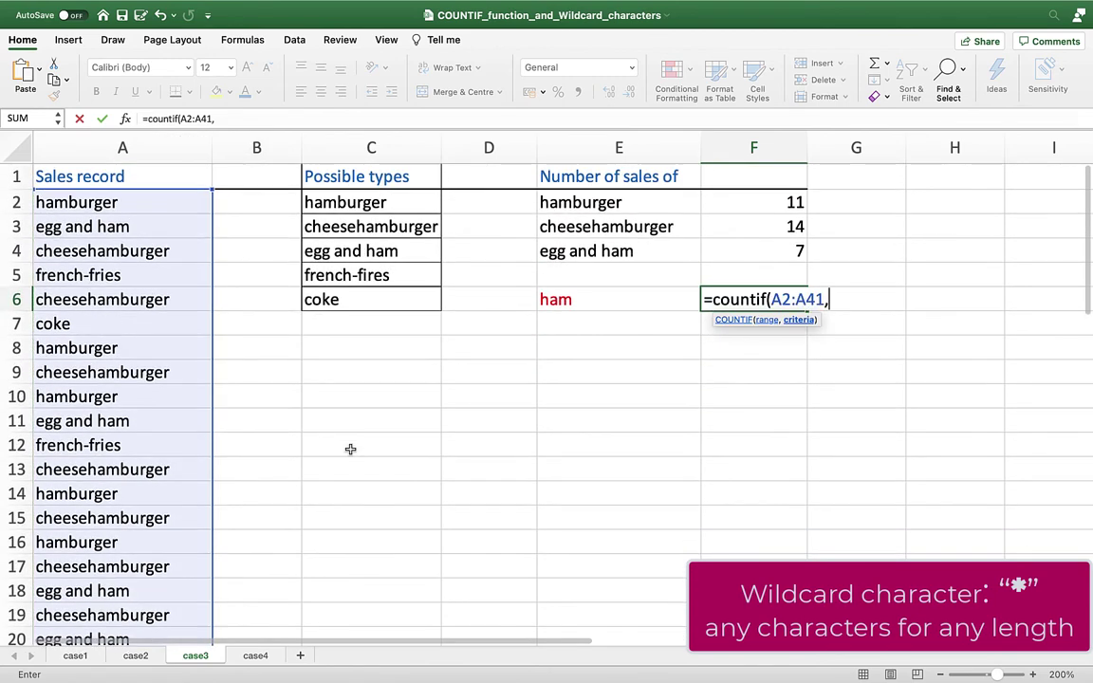
{"action": "type", "text": " \""}
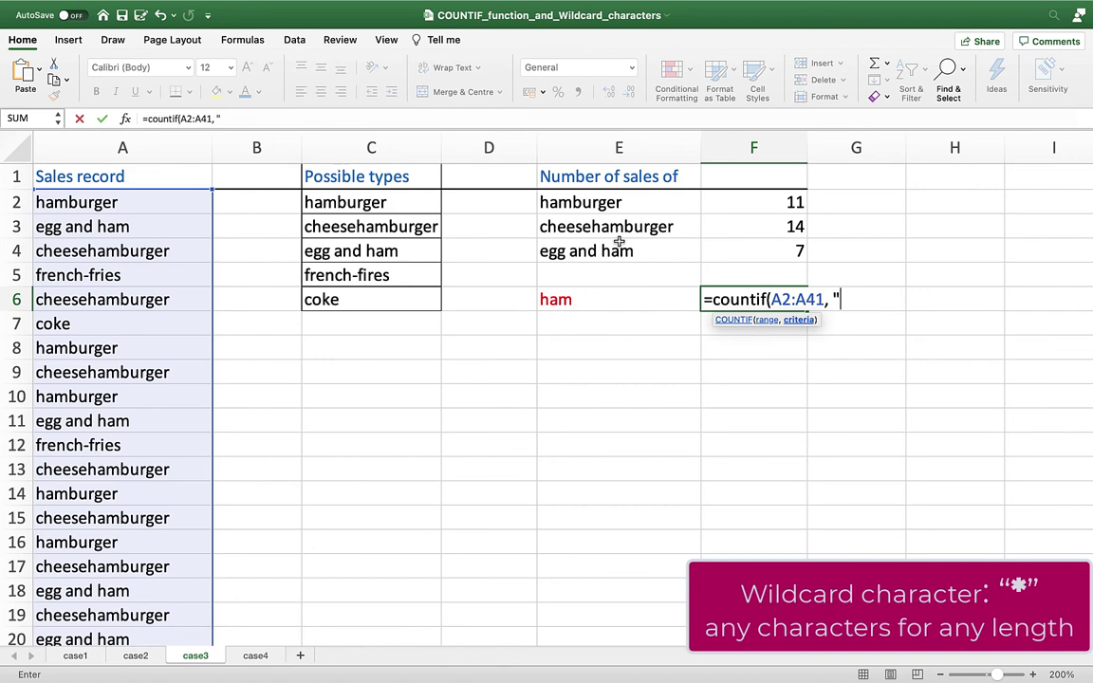
{"action": "type", "text": "*ham*\")"}
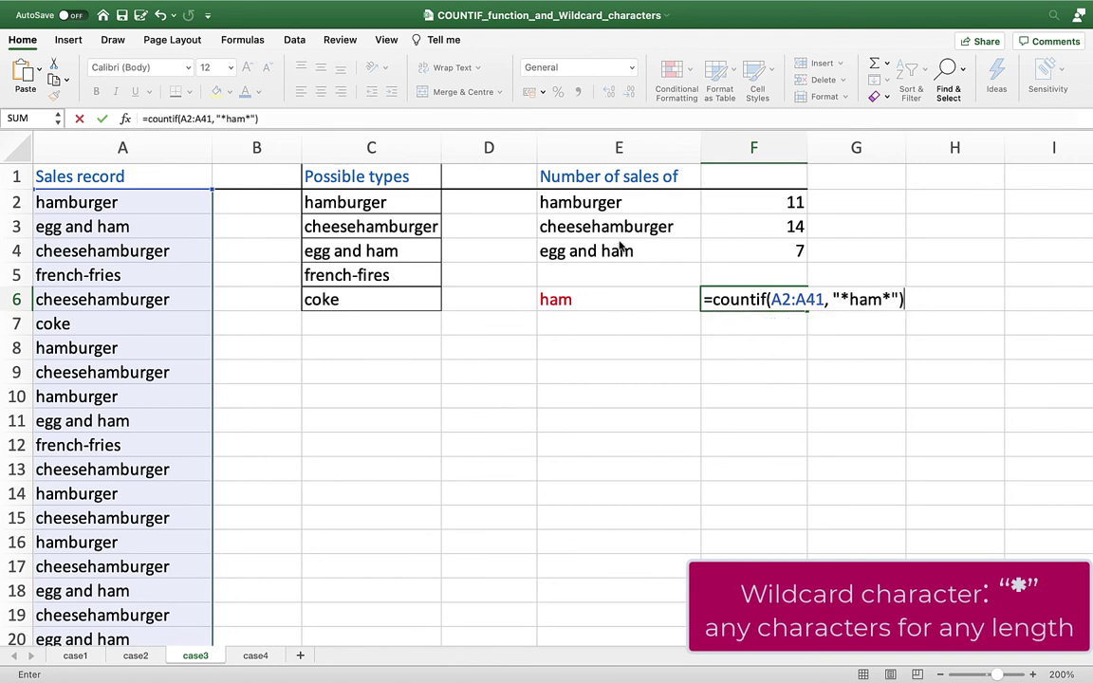
{"action": "key", "text": "Return"}
Reopen F6's formula and inspect the asterisks around ham in the criterion.
{"action": "double_click", "coordinate": [736, 303]}
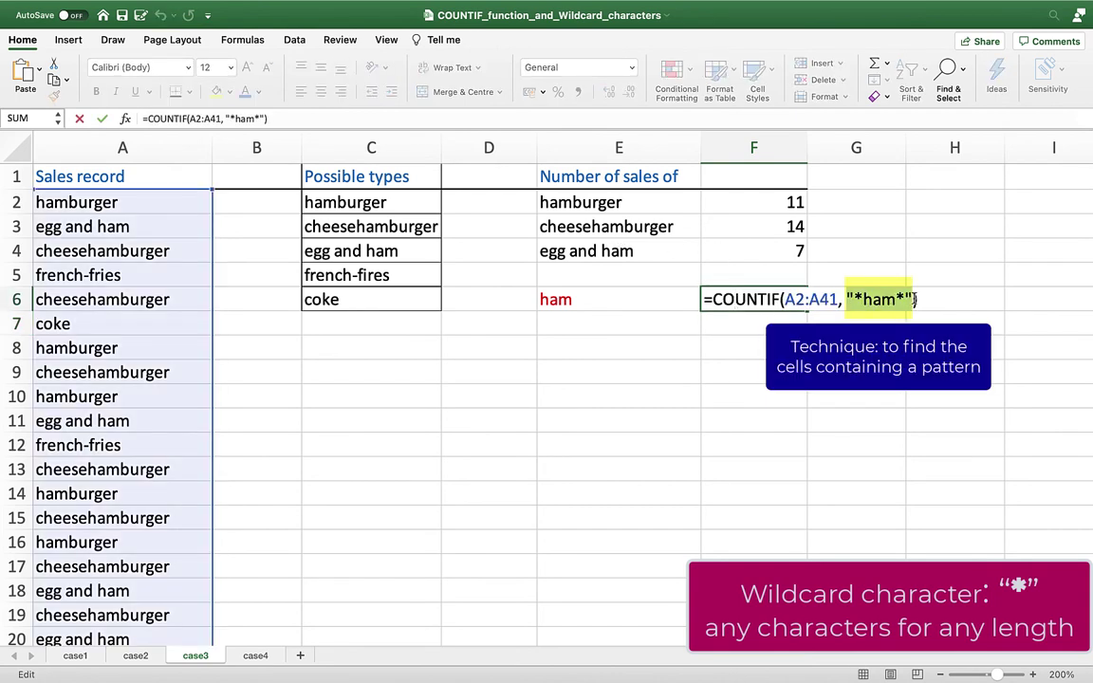
{"action": "left_click", "coordinate": [881, 300]}
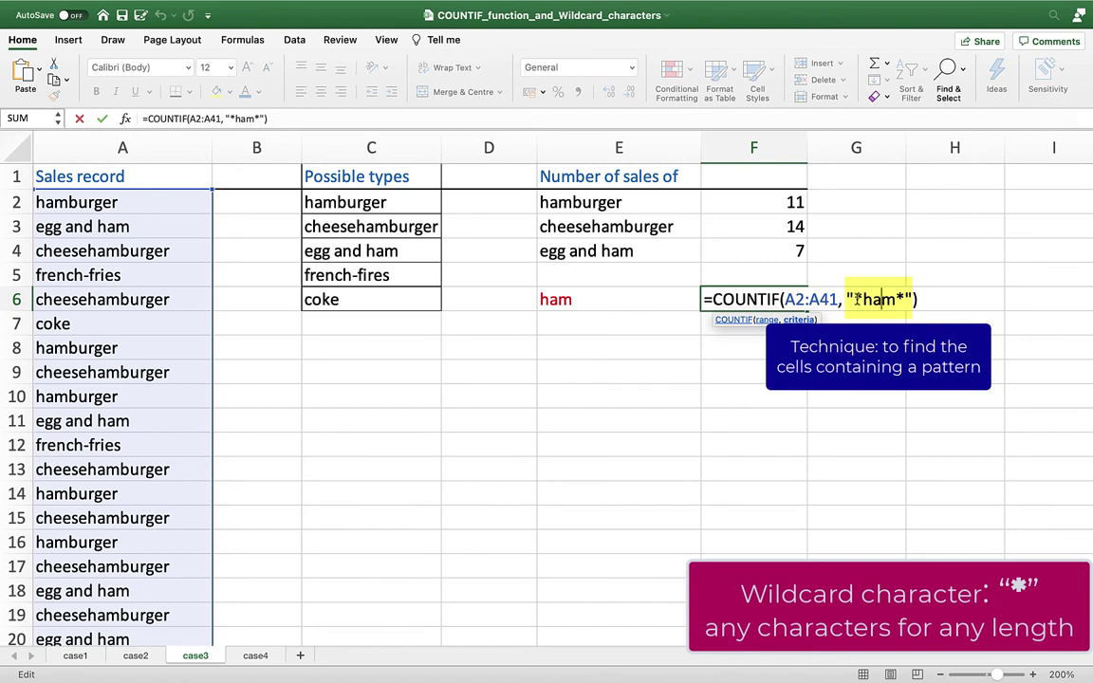
{"action": "double_click", "coordinate": [877, 301]}
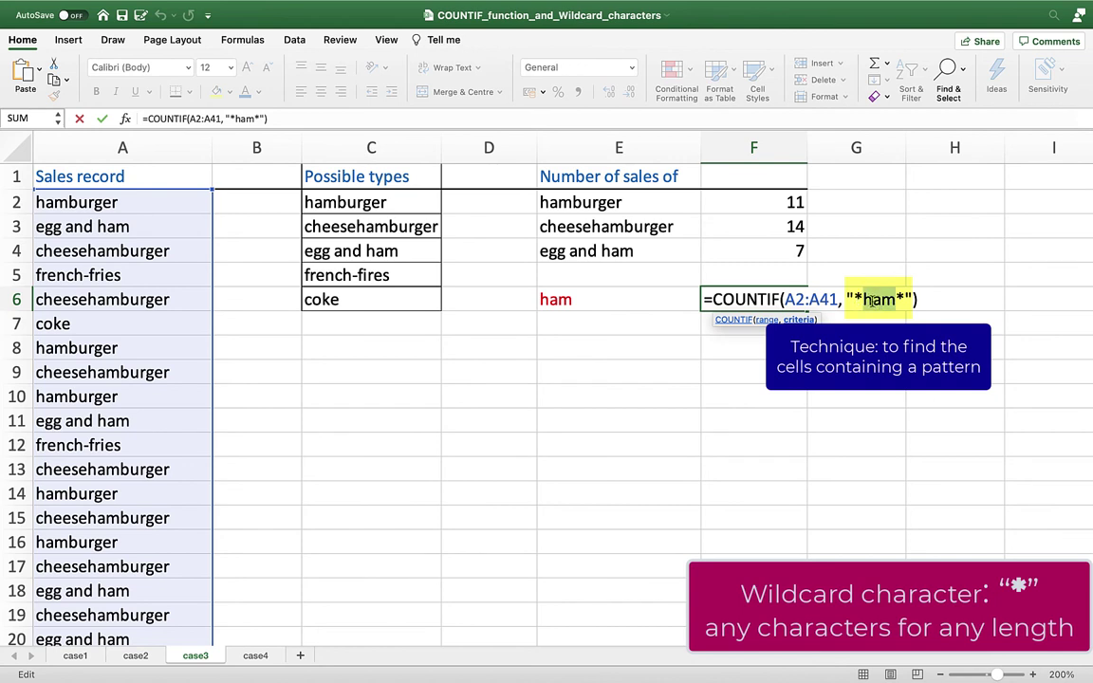
{"action": "left_click", "coordinate": [862, 301]}
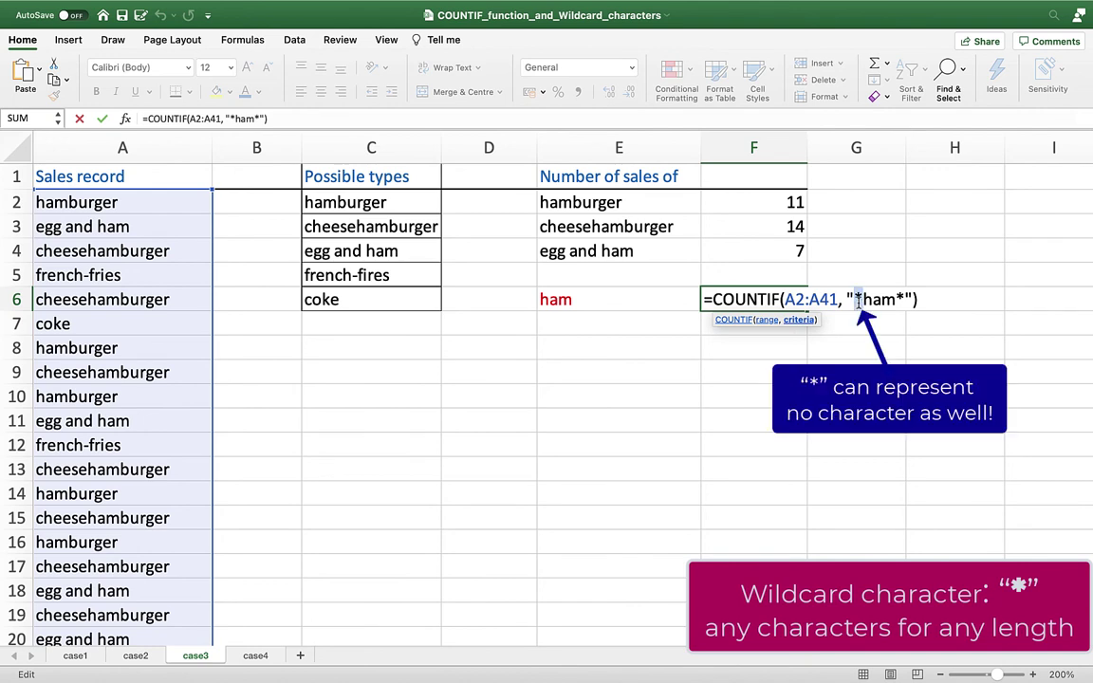
{"action": "left_click_drag", "start_coordinate": [862, 301], "coordinate": [854, 301]}
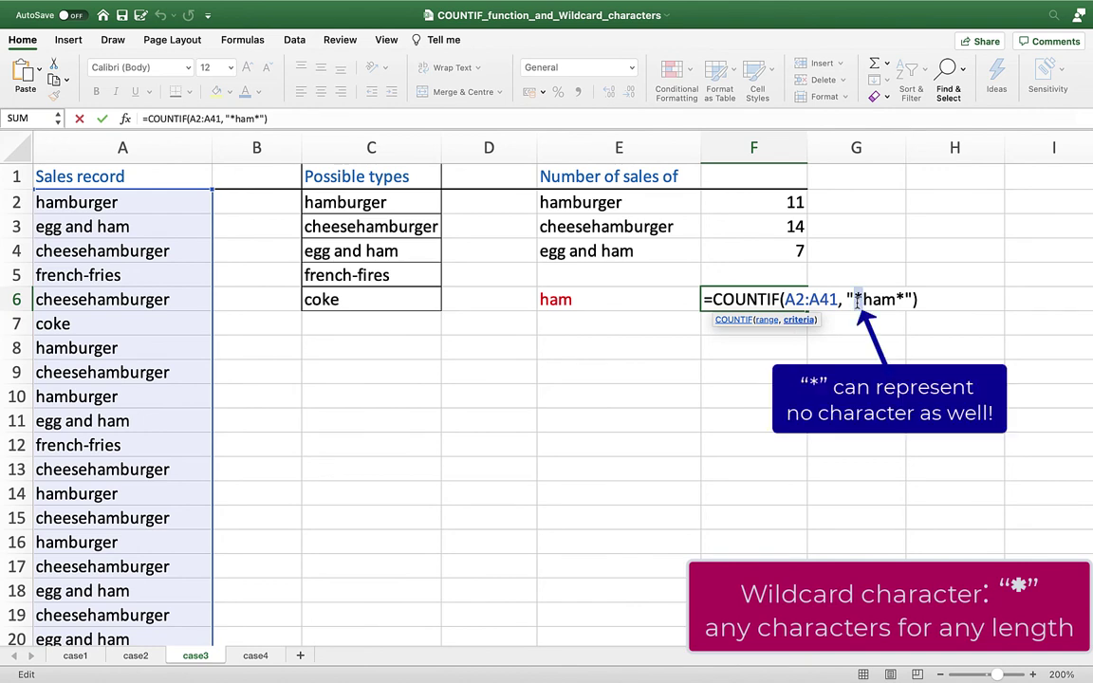